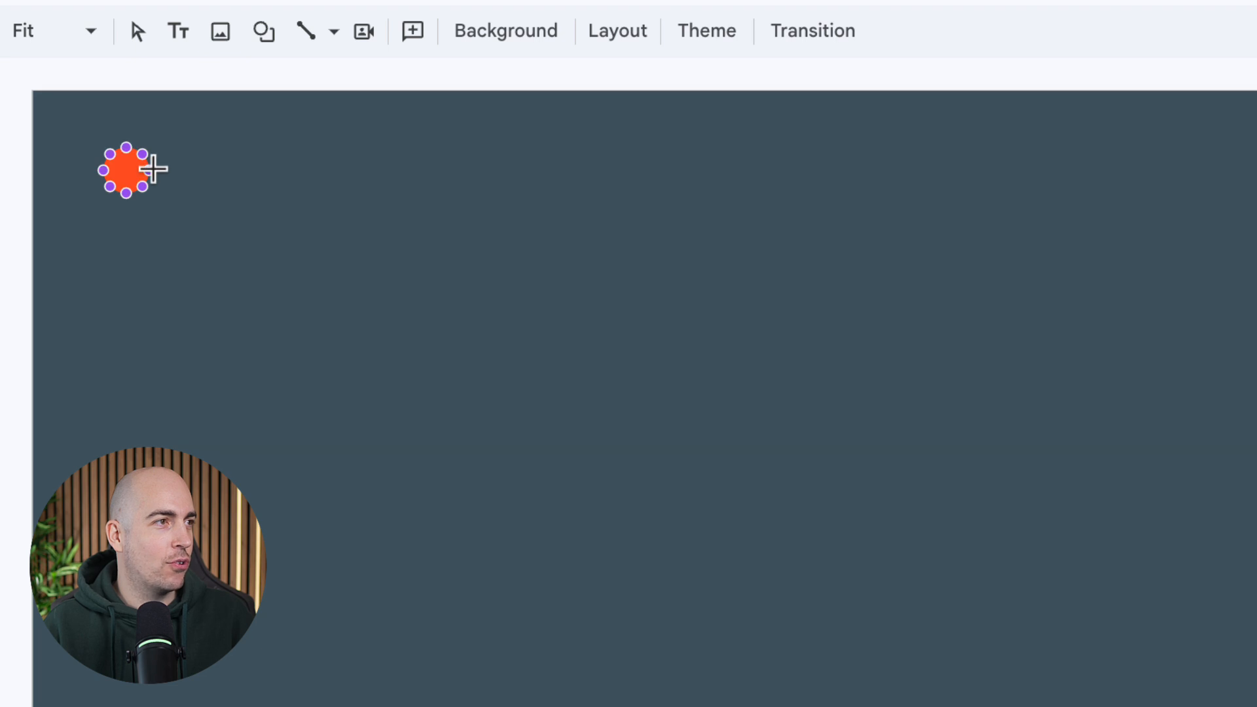
Draw a horizontal line from the orange circle to the slide's right edge and format it thicker in the theme's orange-red.
left_click_drag(151, 170, 1256, 170)
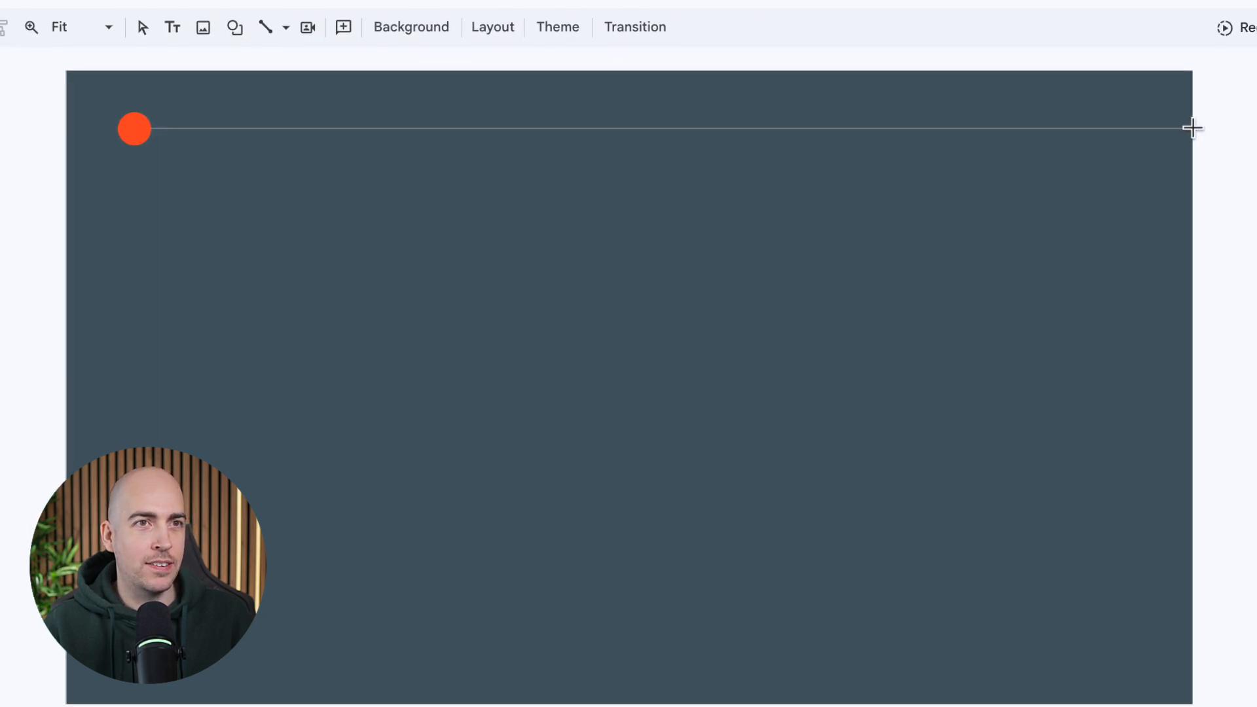
left_click_drag(1192, 127, 1194, 128)
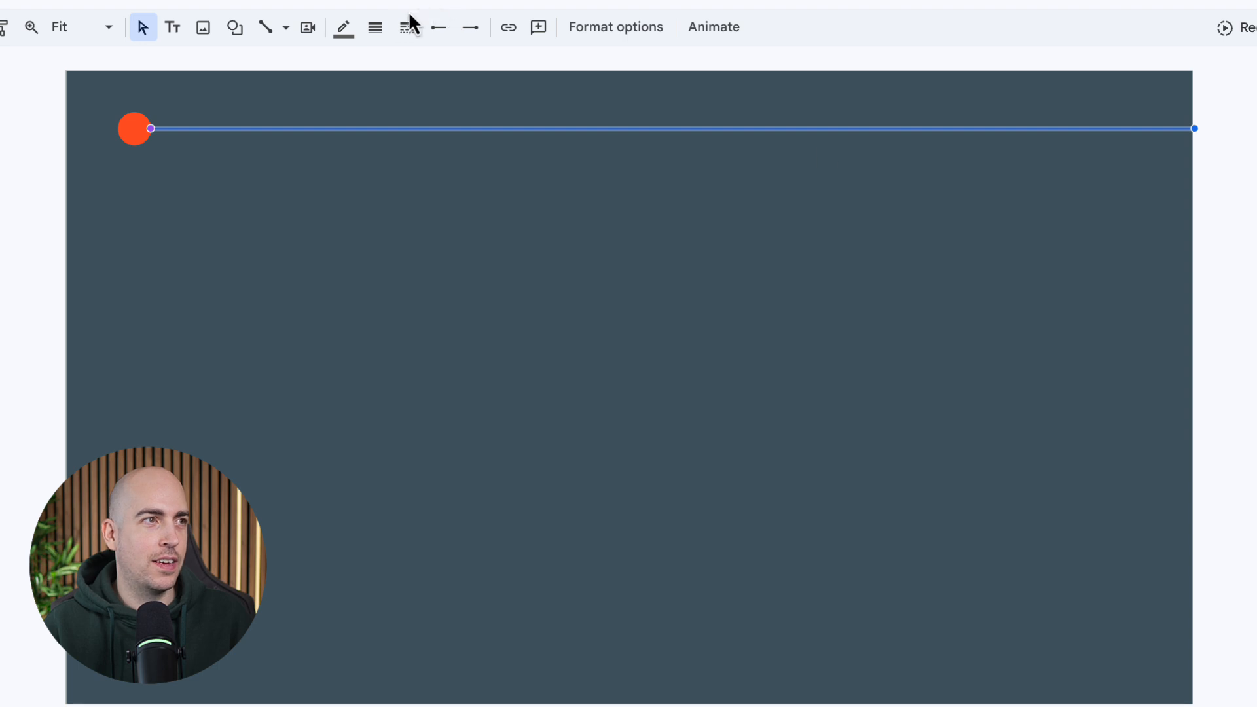
left_click(378, 27)
left_click(403, 157)
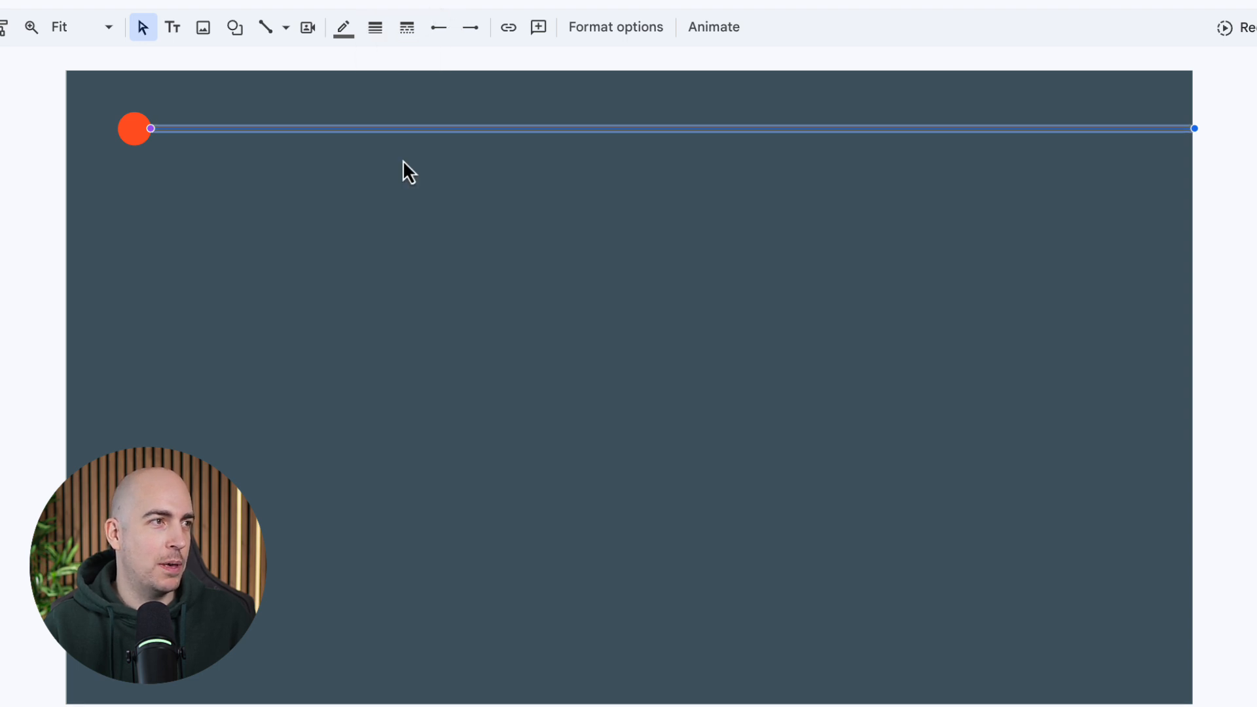
left_click(344, 27)
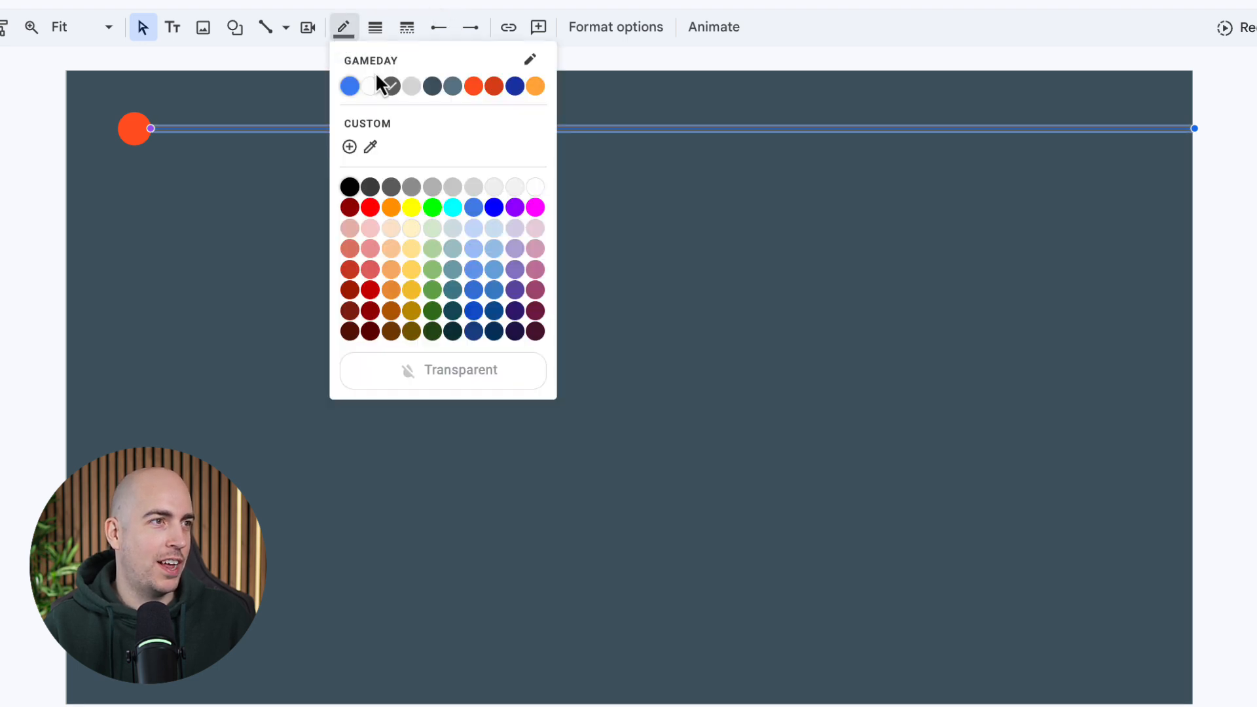
left_click(475, 89)
left_click(470, 217)
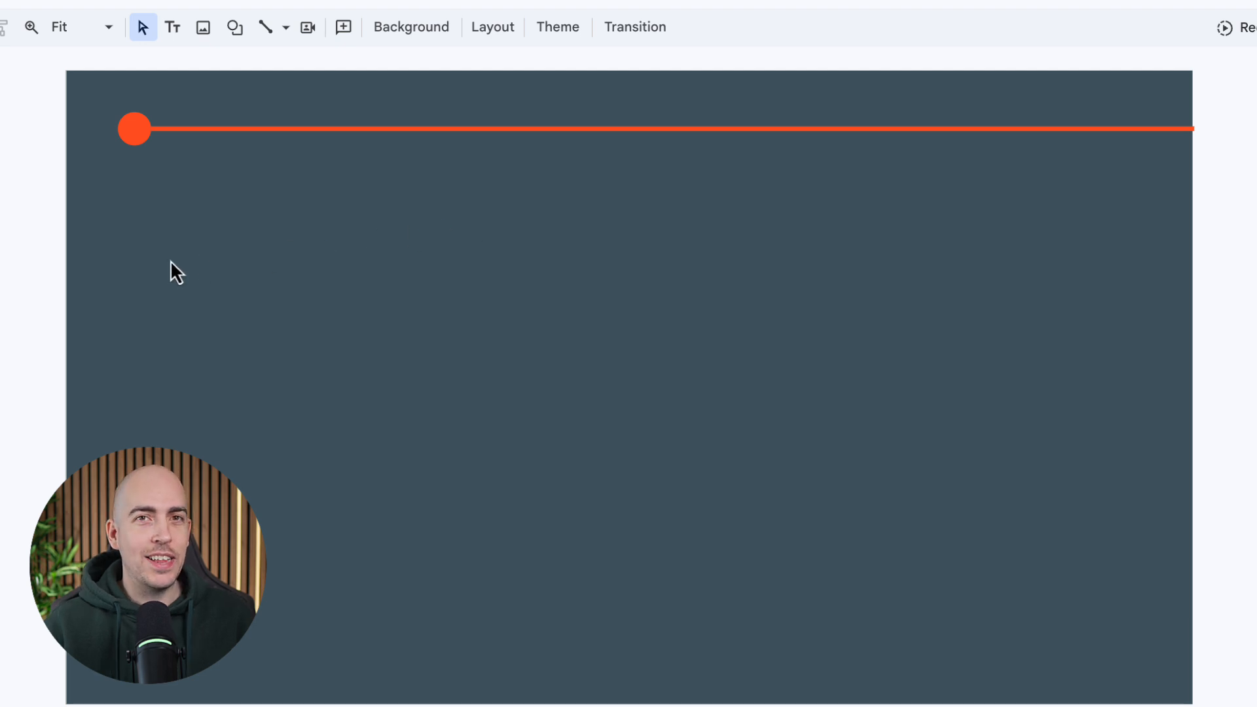
Add a text box beneath the orange circle containing the year "1998".
left_click(173, 29)
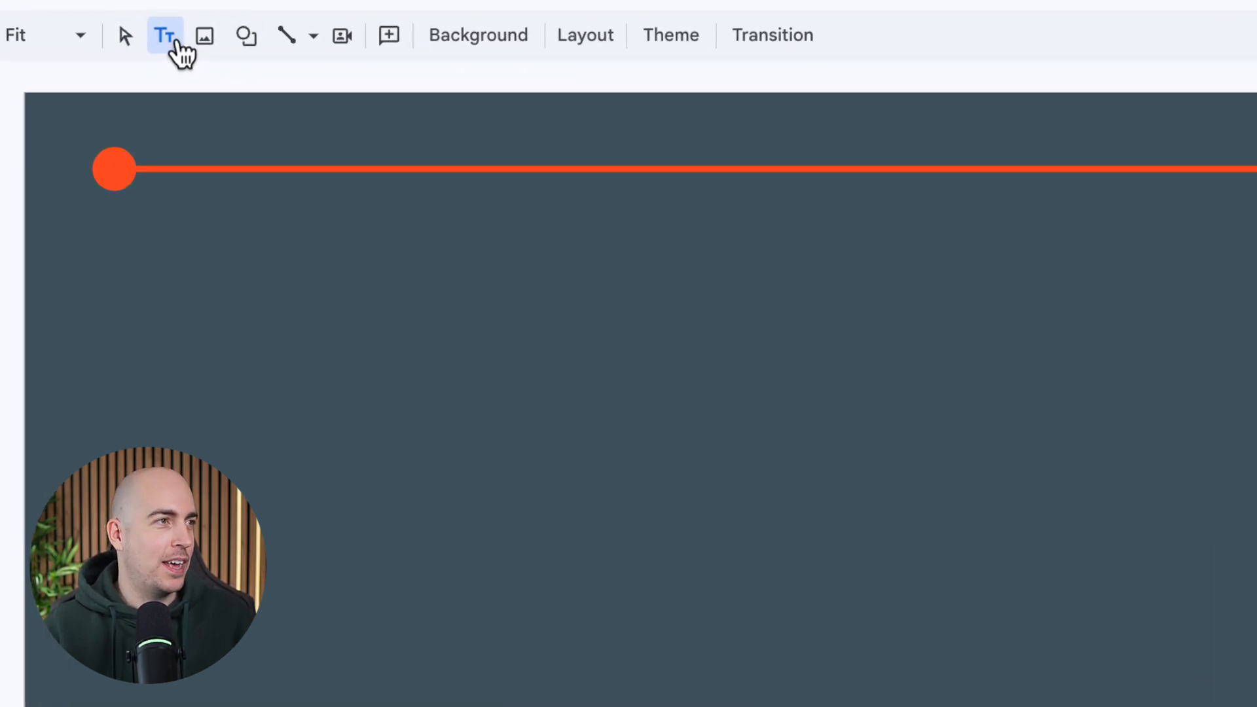
left_click_drag(94, 222, 398, 404)
type("19")
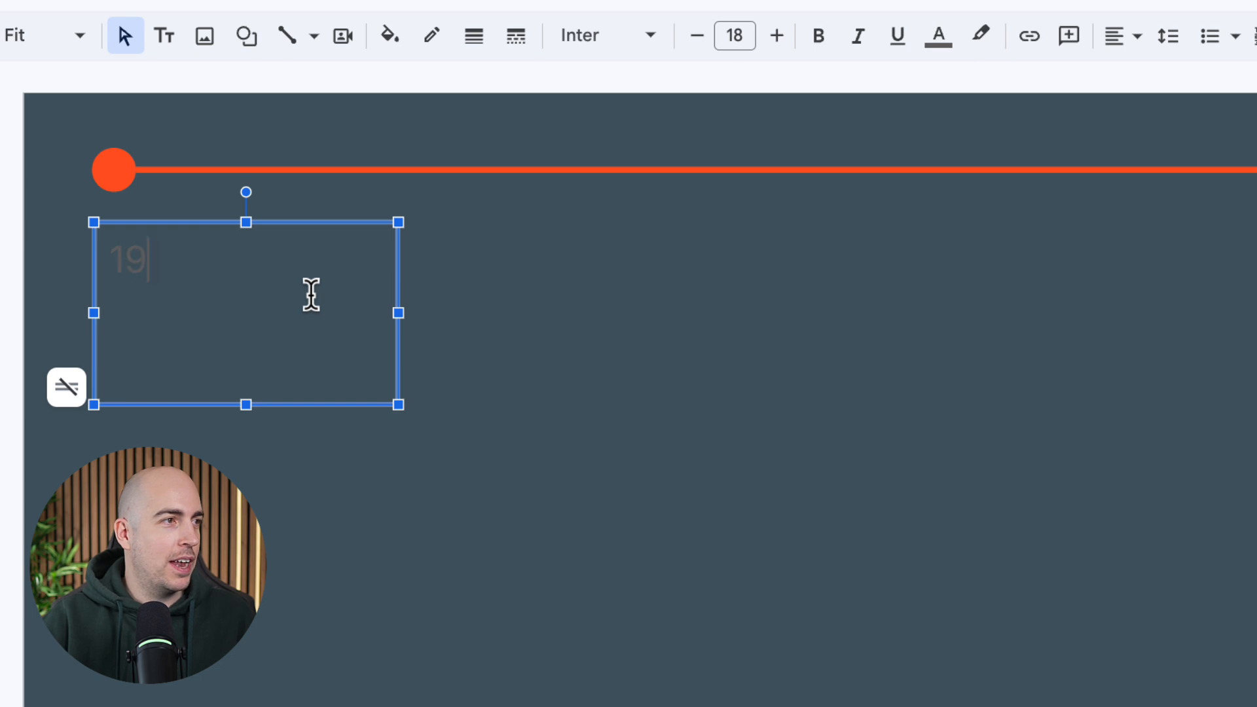
type("98")
Format the year 1998 in white Bebas Neue at size 60.
key("super+a")
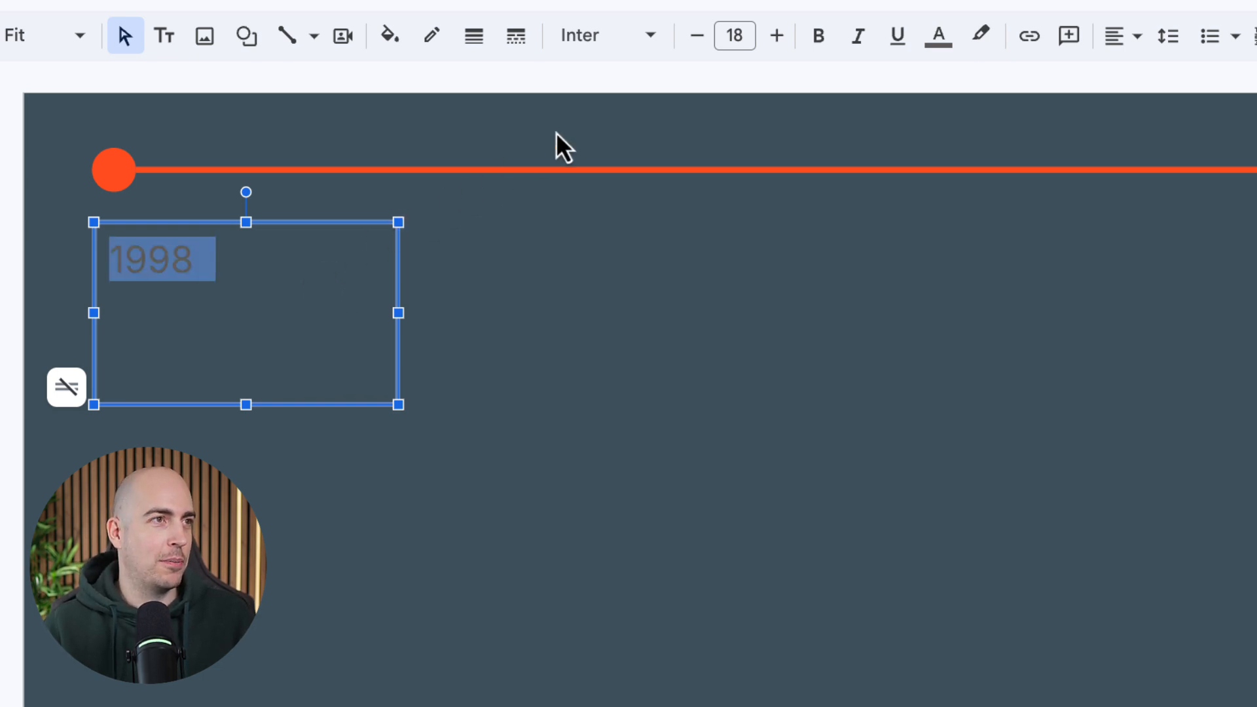
left_click(936, 39)
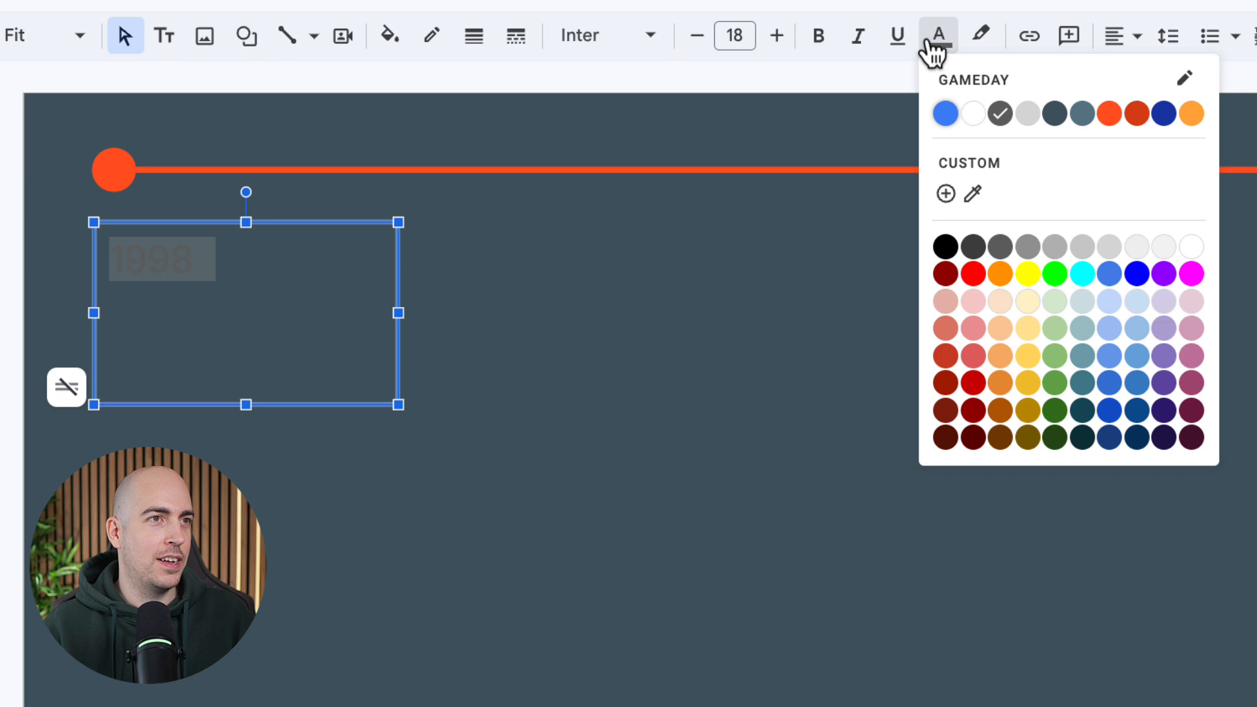
left_click(975, 114)
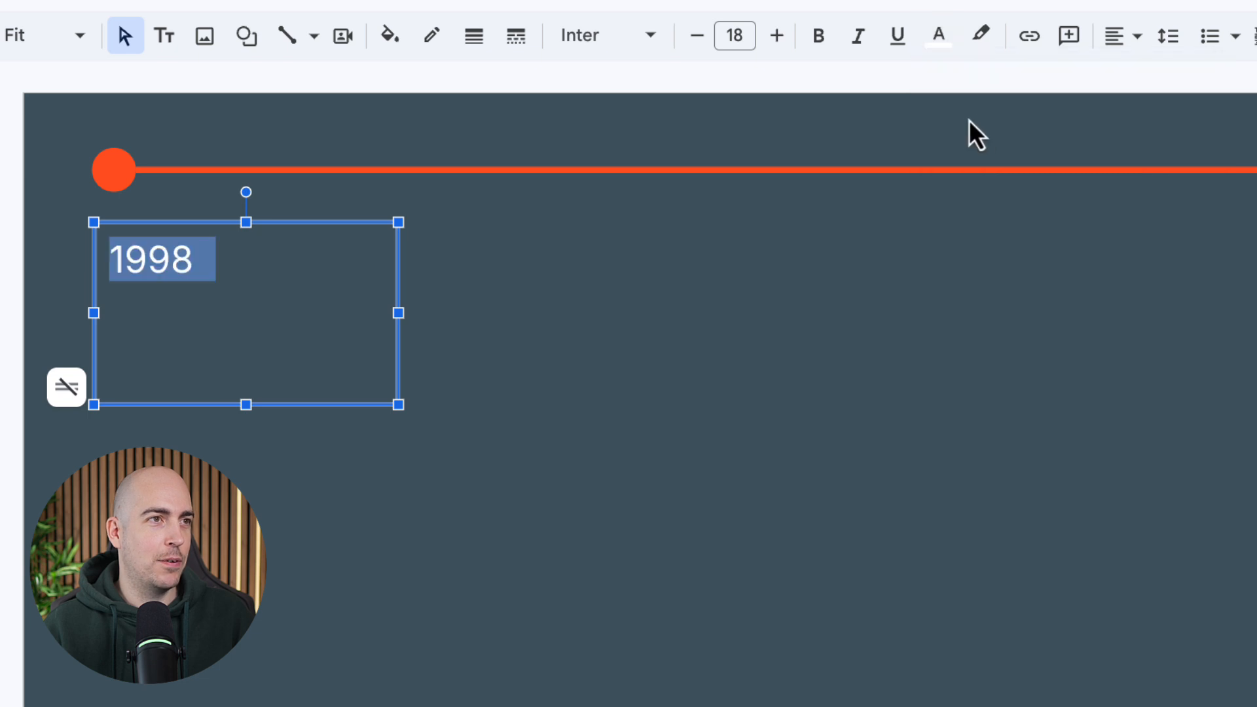
left_click(648, 38)
left_click(653, 185)
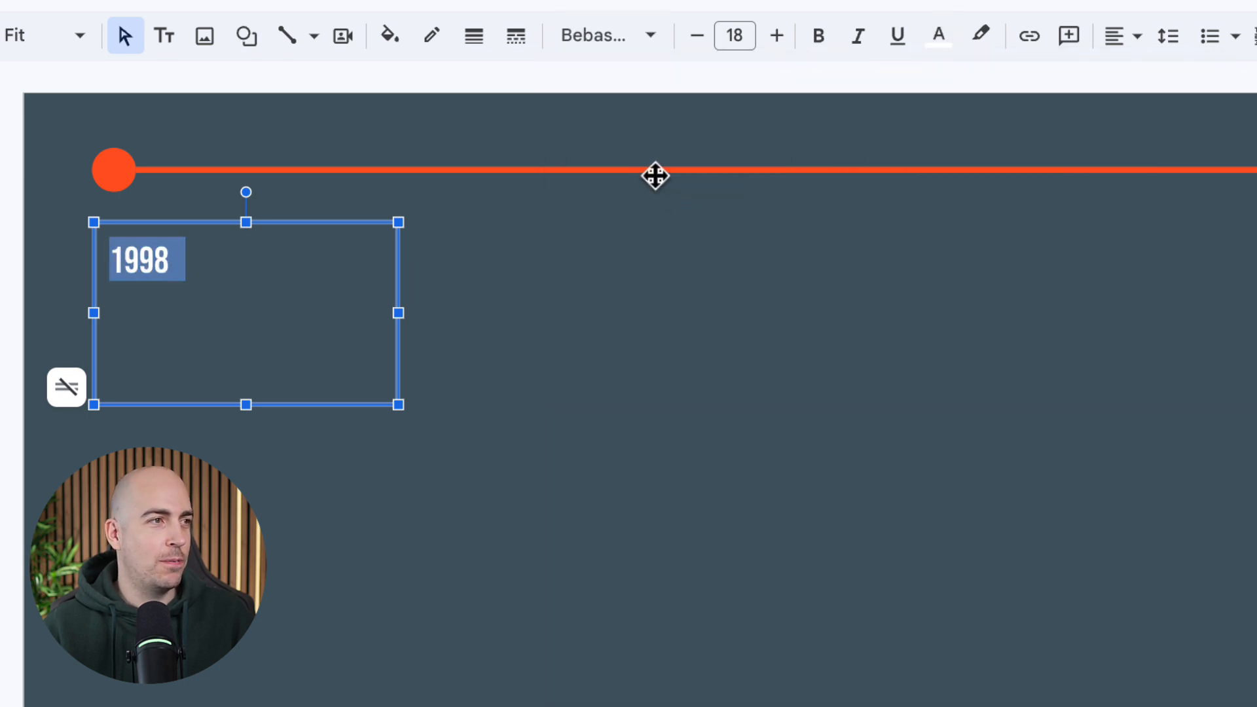
left_click(730, 34)
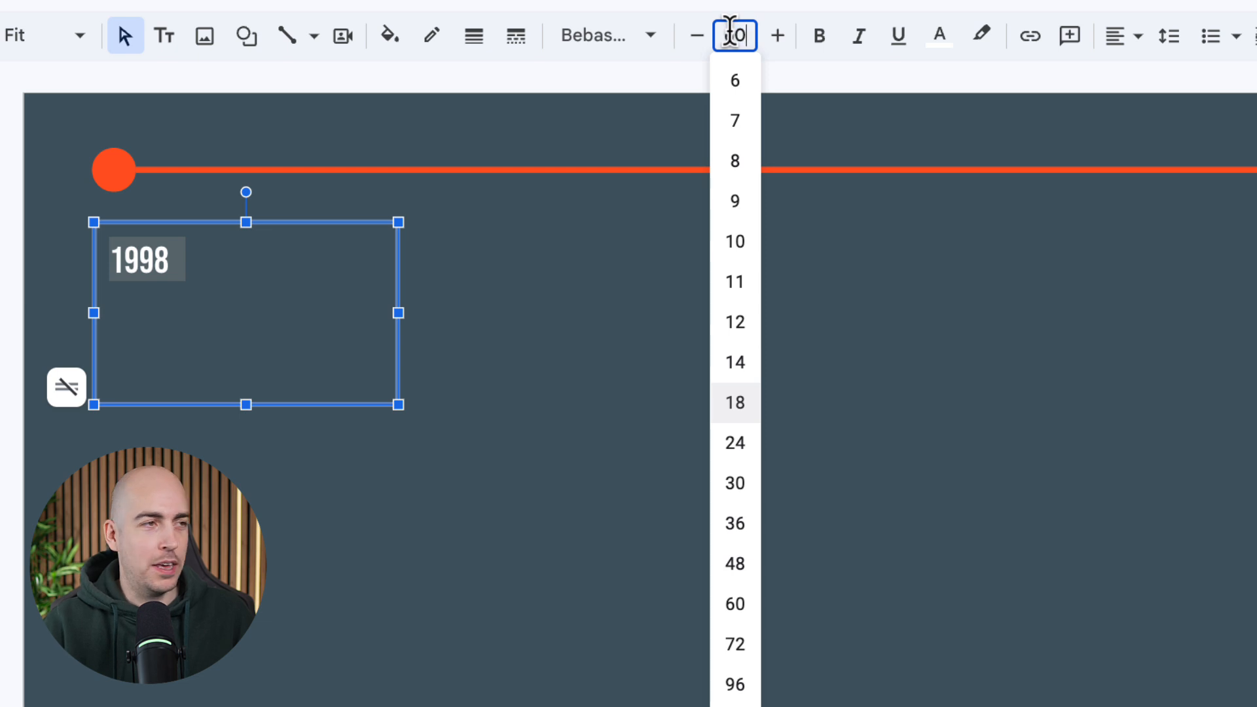
type("60")
key("Return")
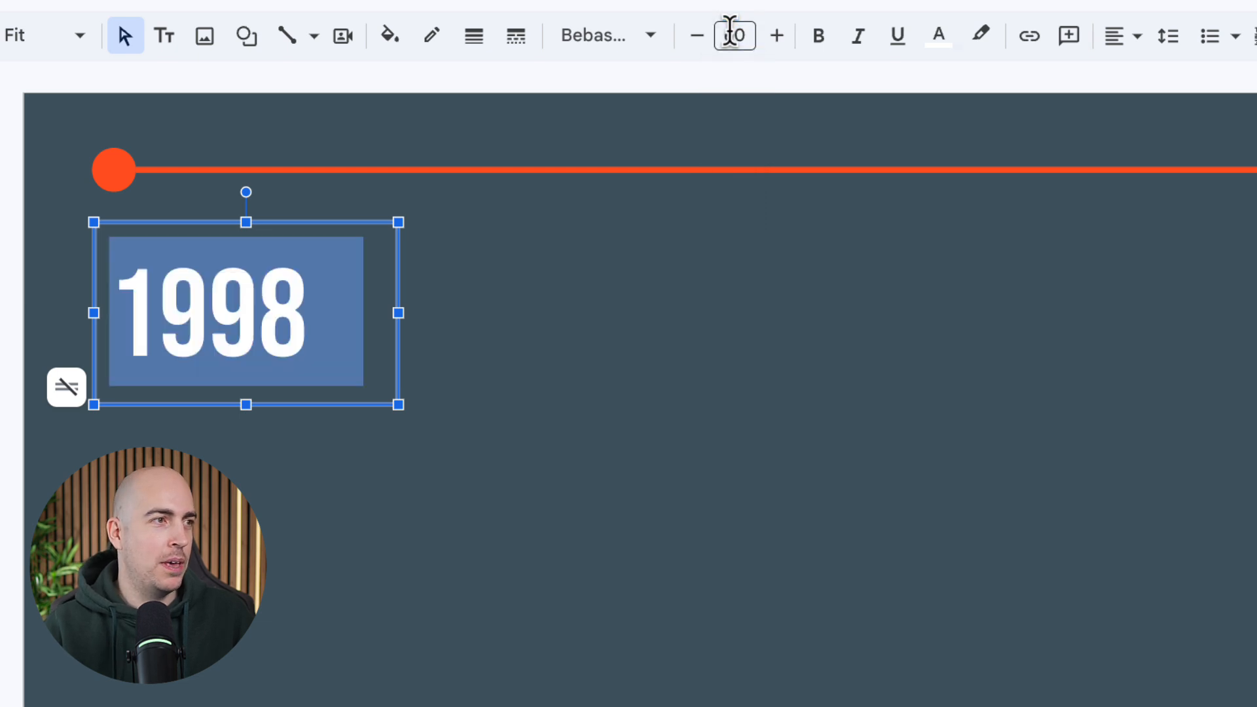
Move the 1998 text box up and left so the year sits just below the circle, aligned with its left edge.
left_click(548, 235)
left_click_drag(396, 278, 373, 240)
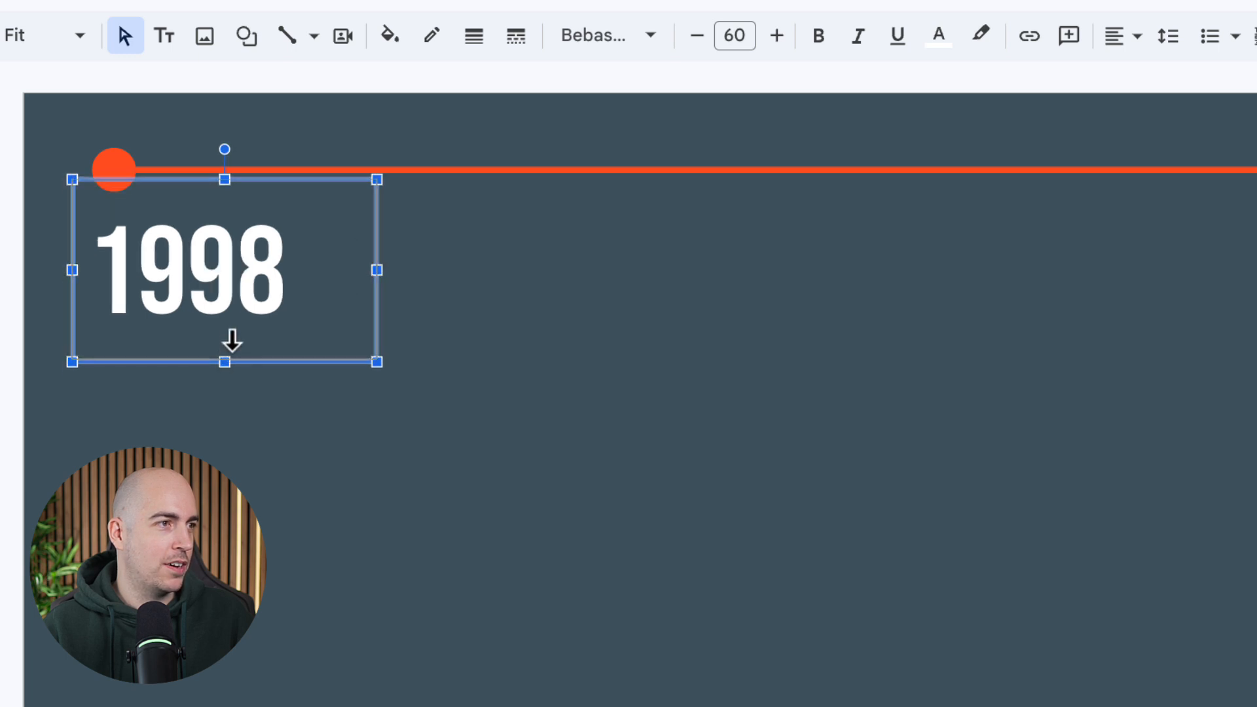
left_click_drag(232, 341, 292, 337)
left_click(367, 375)
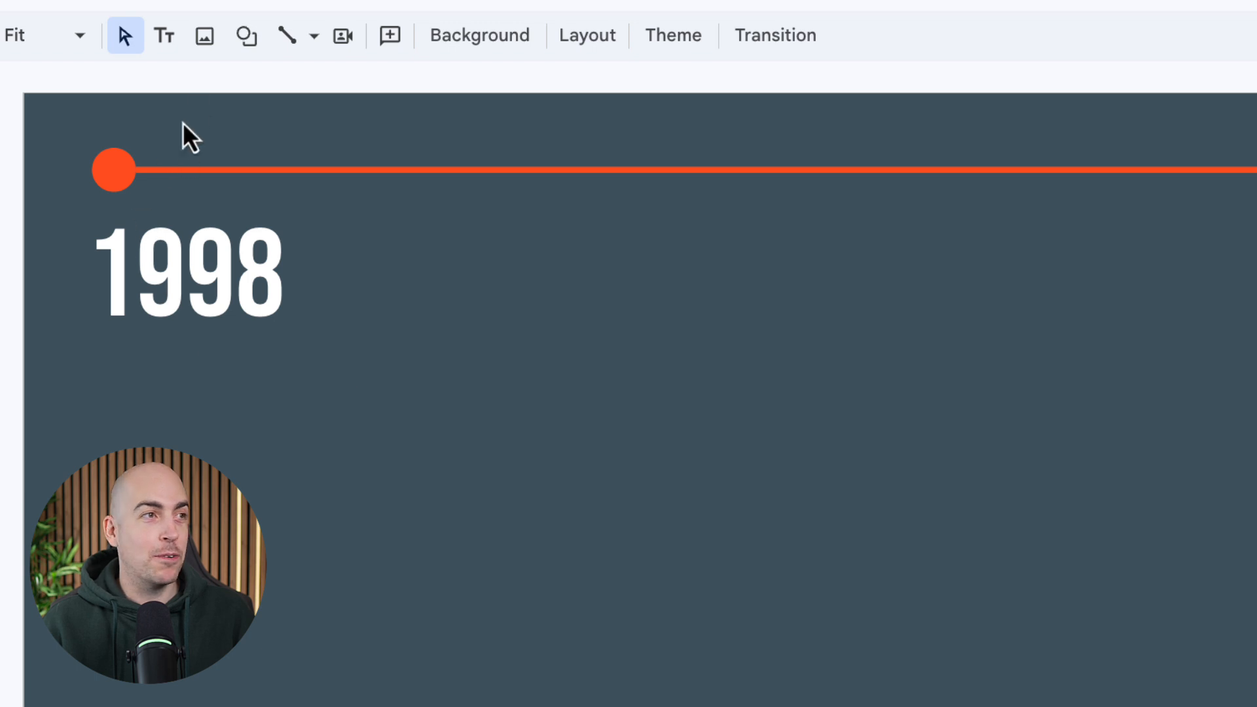
Add a text box below the year reading "The Birth of the Search Engine".
left_click(176, 50)
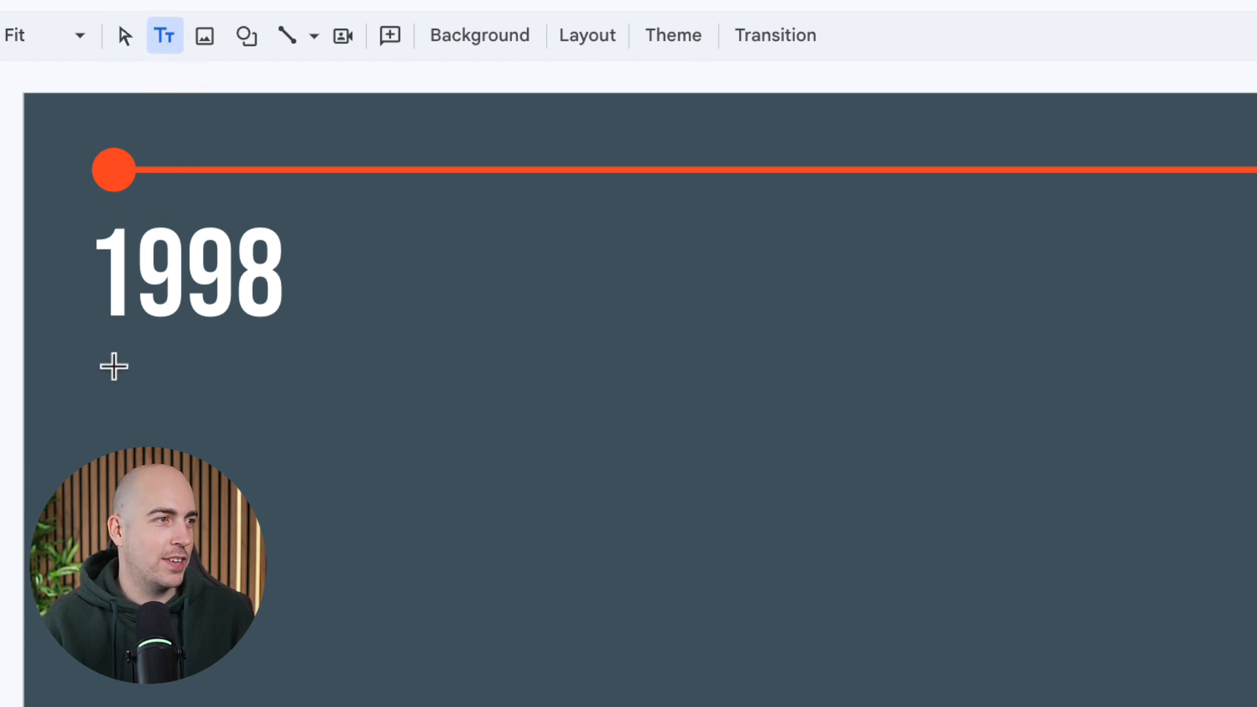
left_click(106, 362)
type("The Birt")
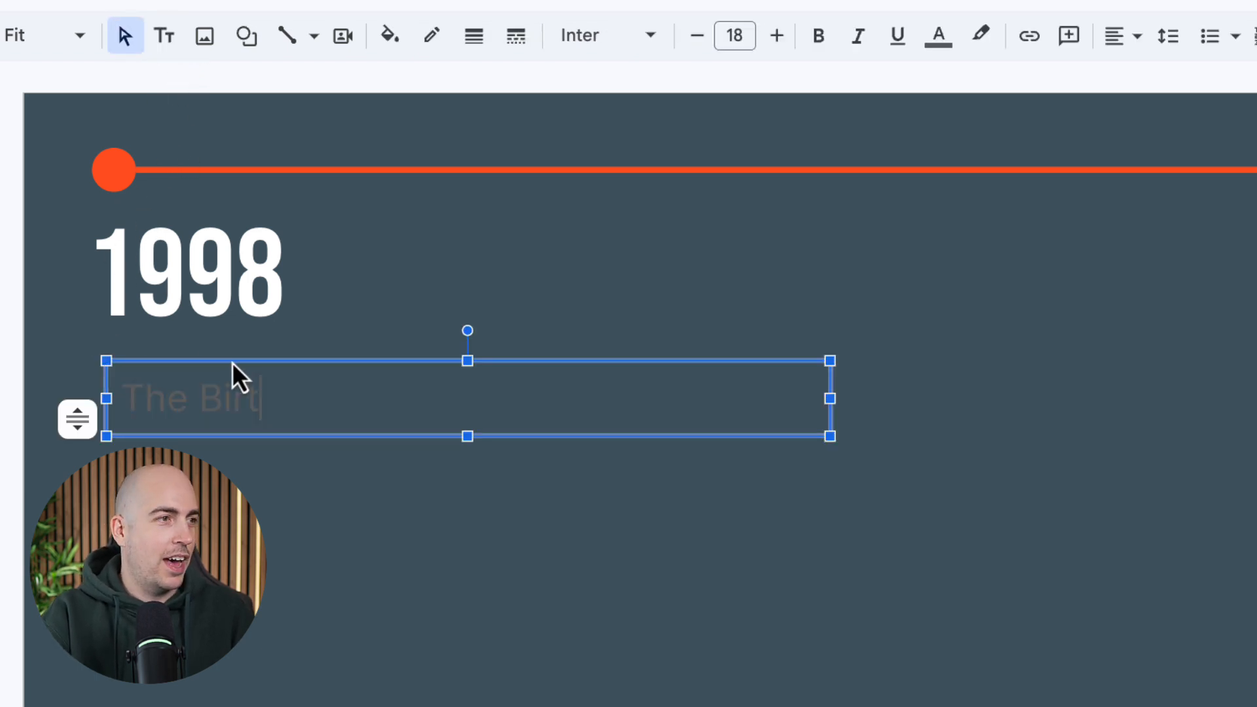
type("h of the Search Engine")
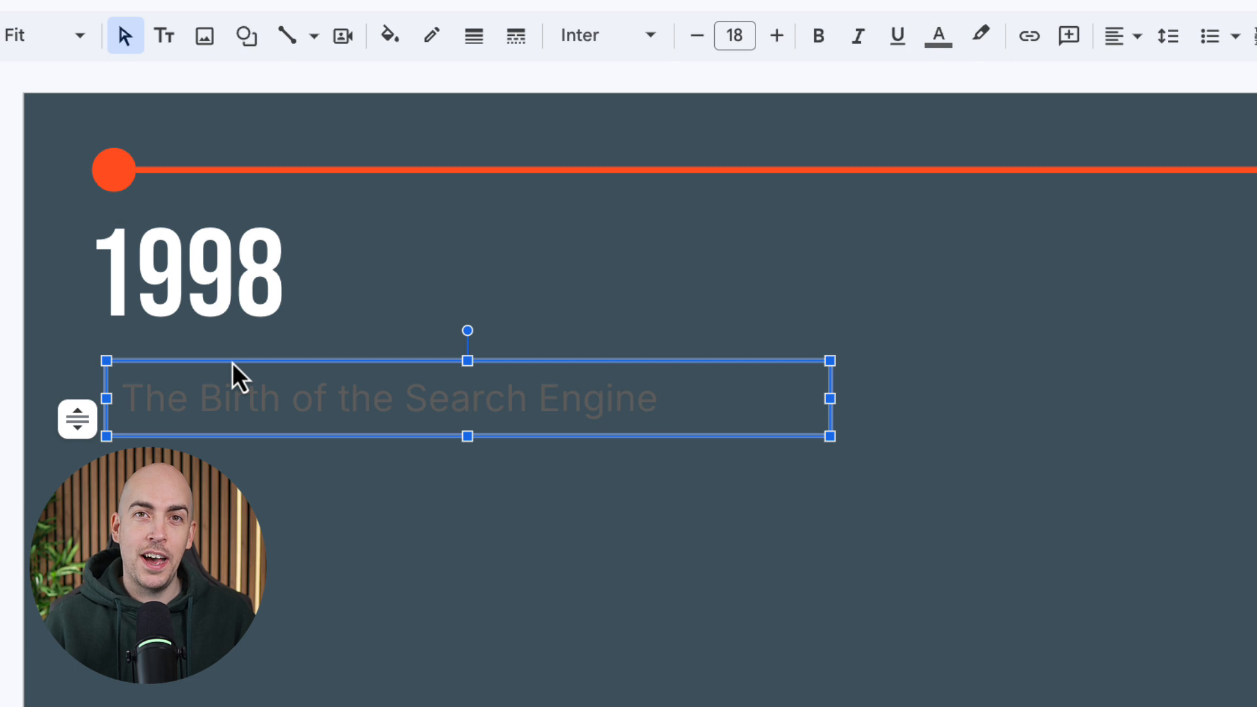
Format the heading "The Birth of the Search Engine" in white, bold Inter Tight at size 28.
key("ctrl+a")
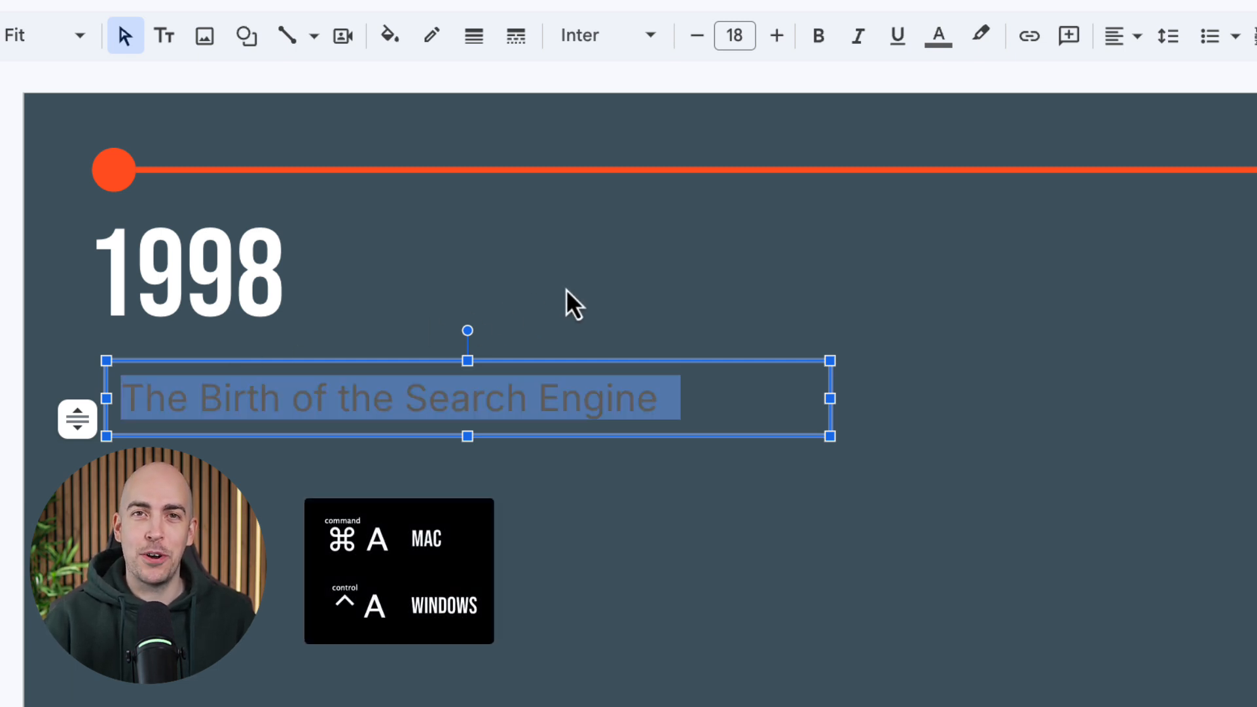
left_click(941, 47)
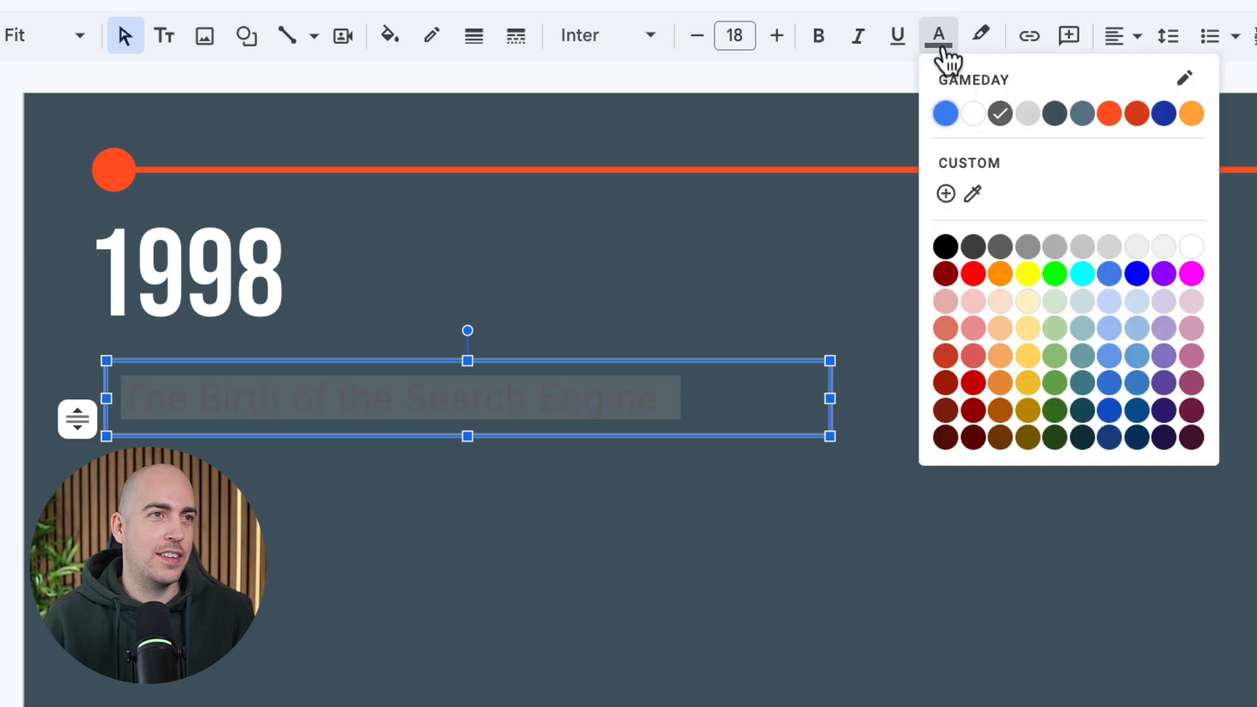
left_click(973, 116)
key("ctrl+b")
left_click(606, 34)
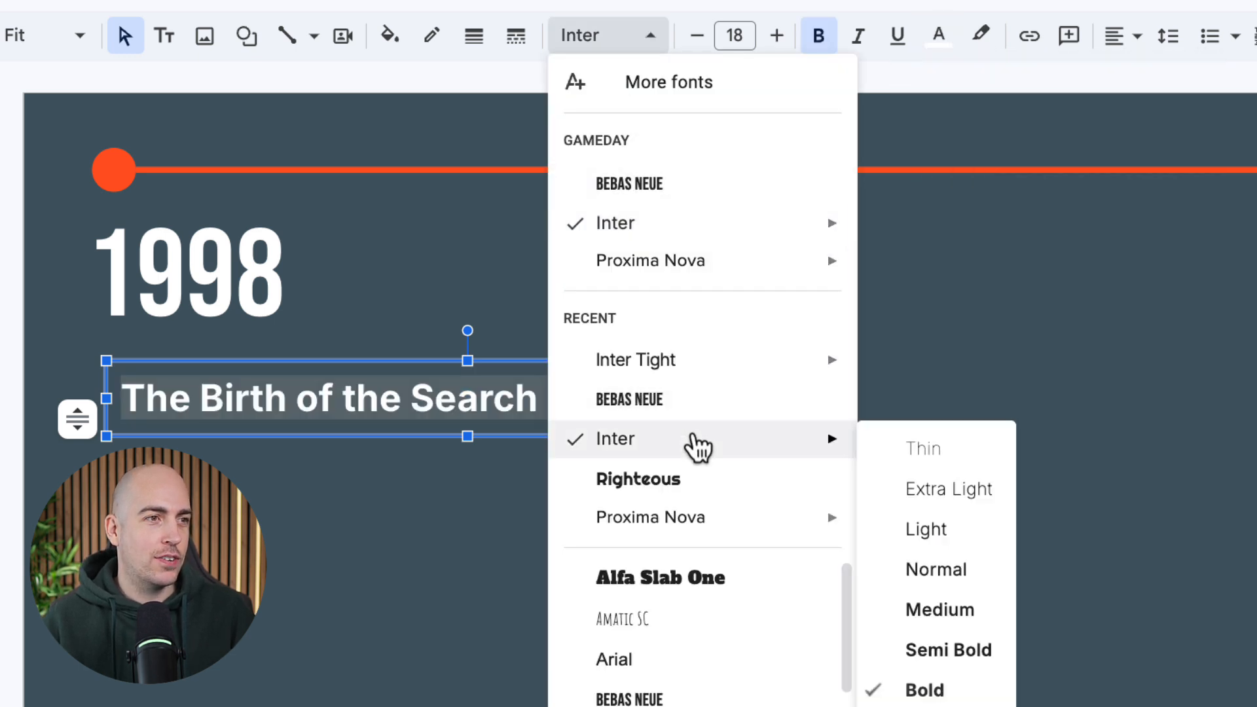
left_click(648, 360)
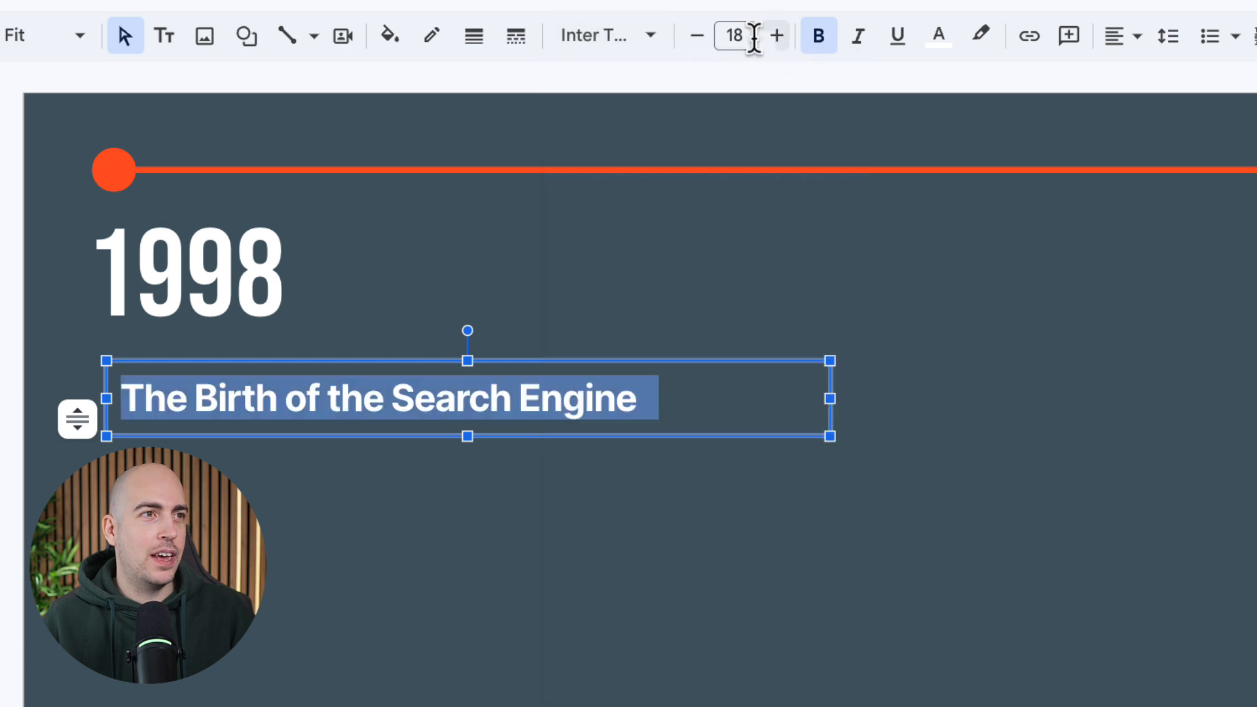
left_click(737, 34)
type("28")
key("Return")
Widen the heading's text box and nudge it closer beneath the year 1998.
left_click_drag(830, 443, 1170, 441)
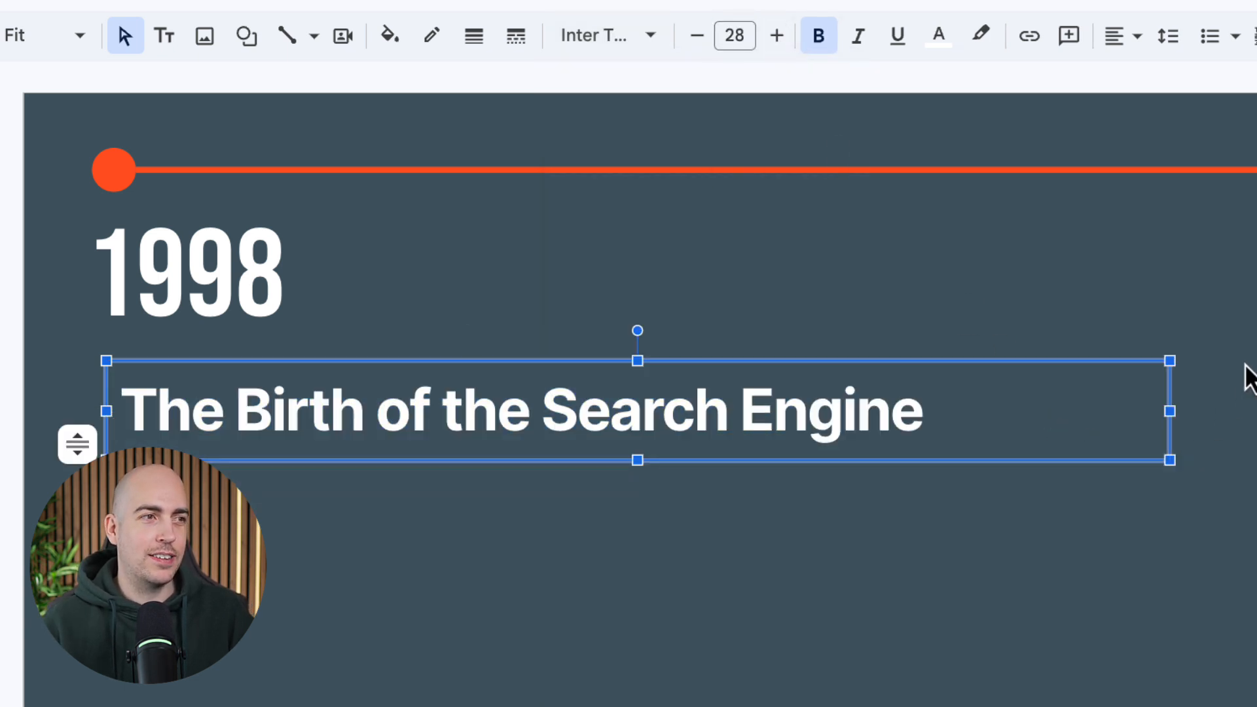
key("Up")
key("Up")
key("Up")
key("Up")
key("Up")
key("Up")
key("Up")
key("Up")
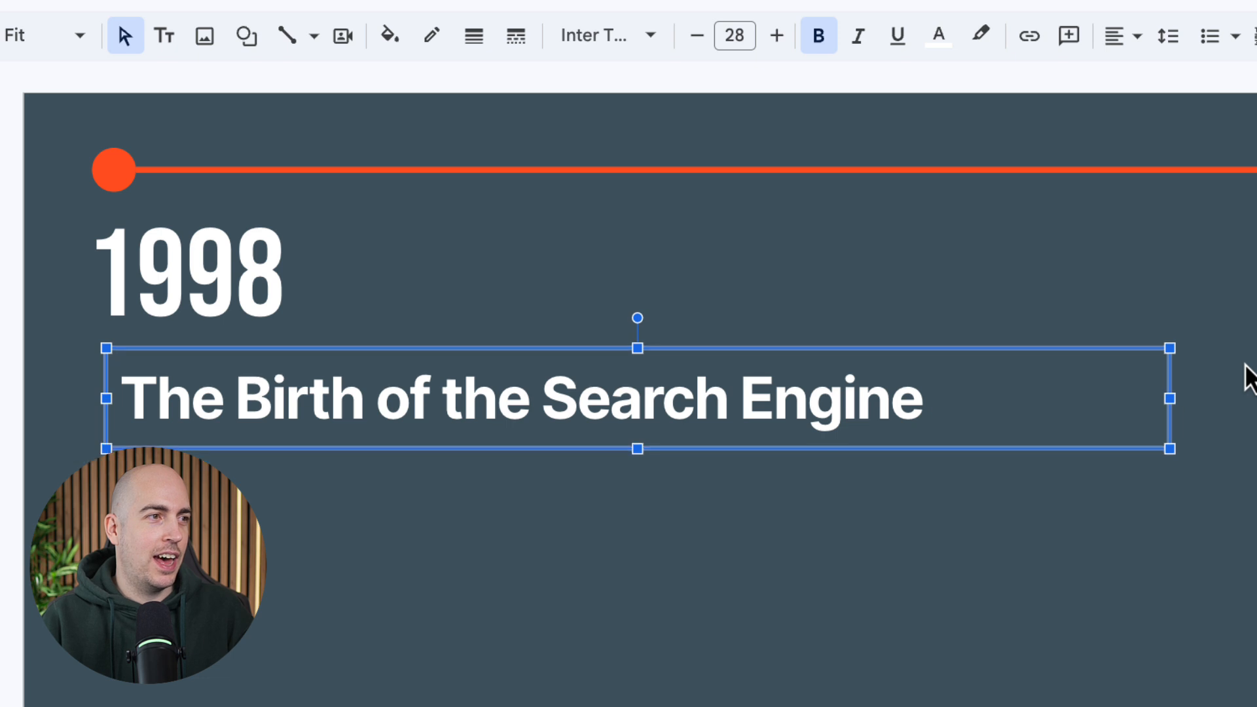
left_click(1235, 440)
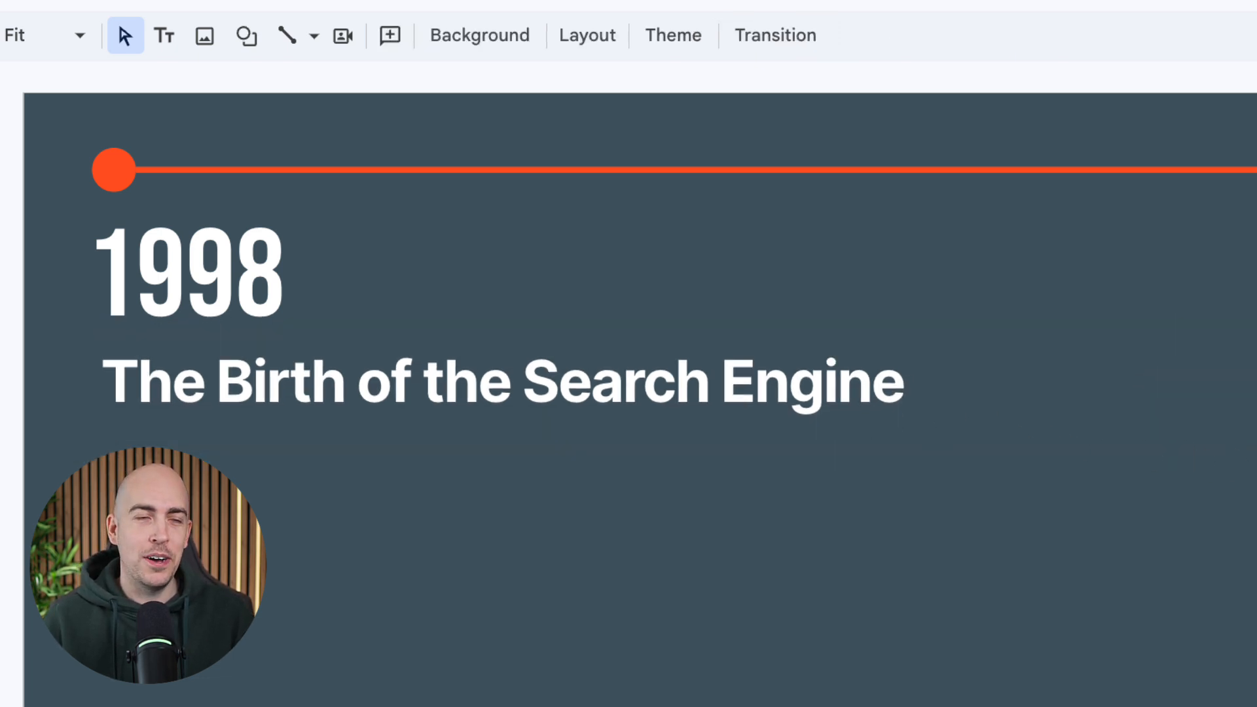
Draw a rounded rectangle below the heading, matching the heading's width, and reduce its corner rounding.
left_click(254, 44)
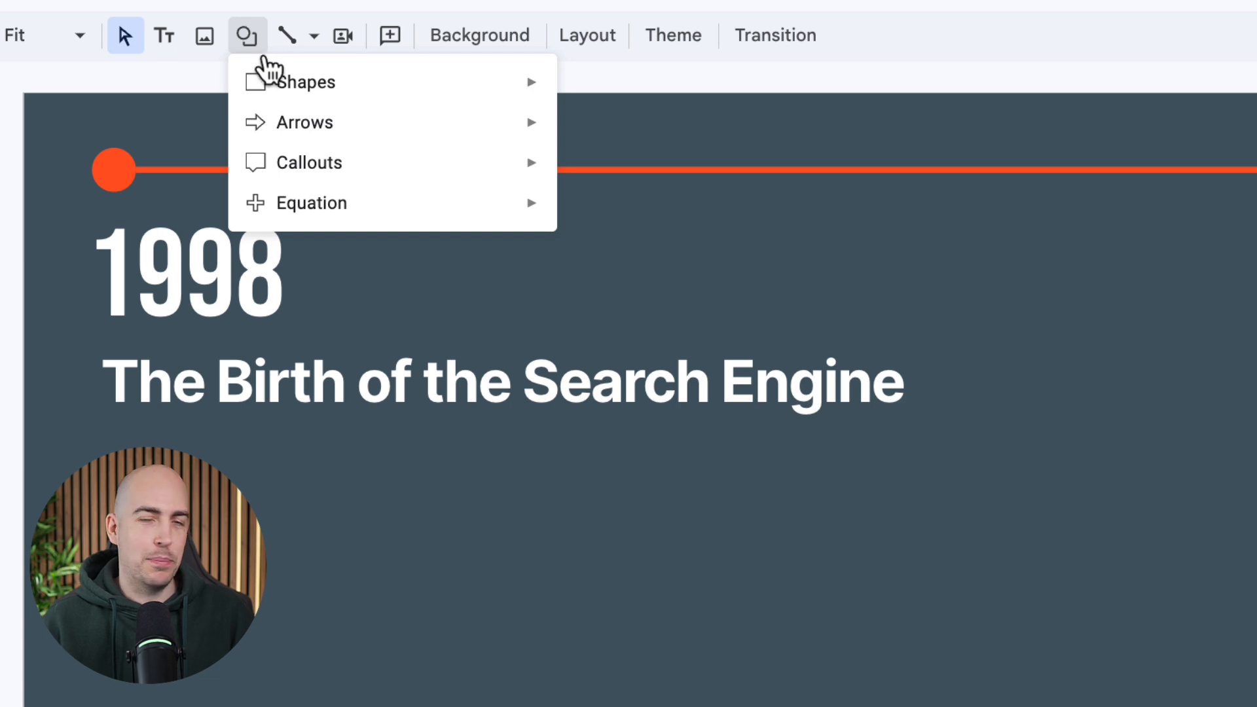
mouse_move(270, 85)
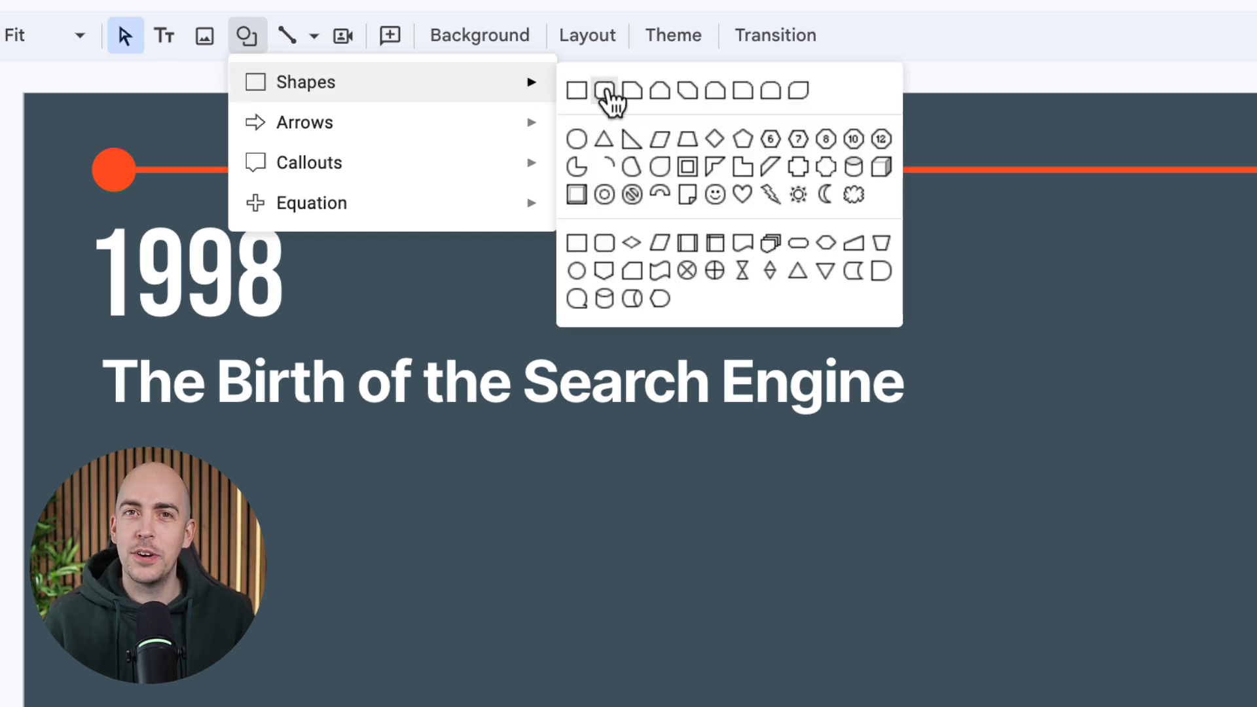
left_click(607, 95)
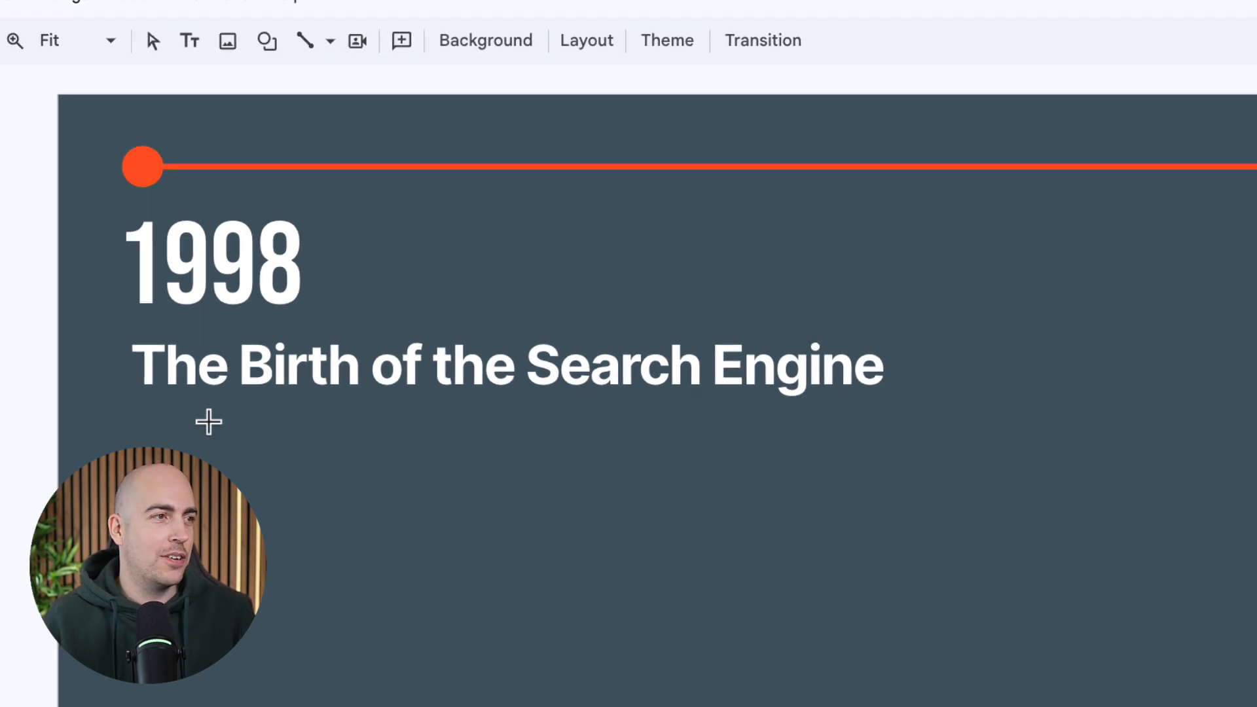
left_click_drag(136, 423, 852, 706)
left_click_drag(779, 585, 806, 620)
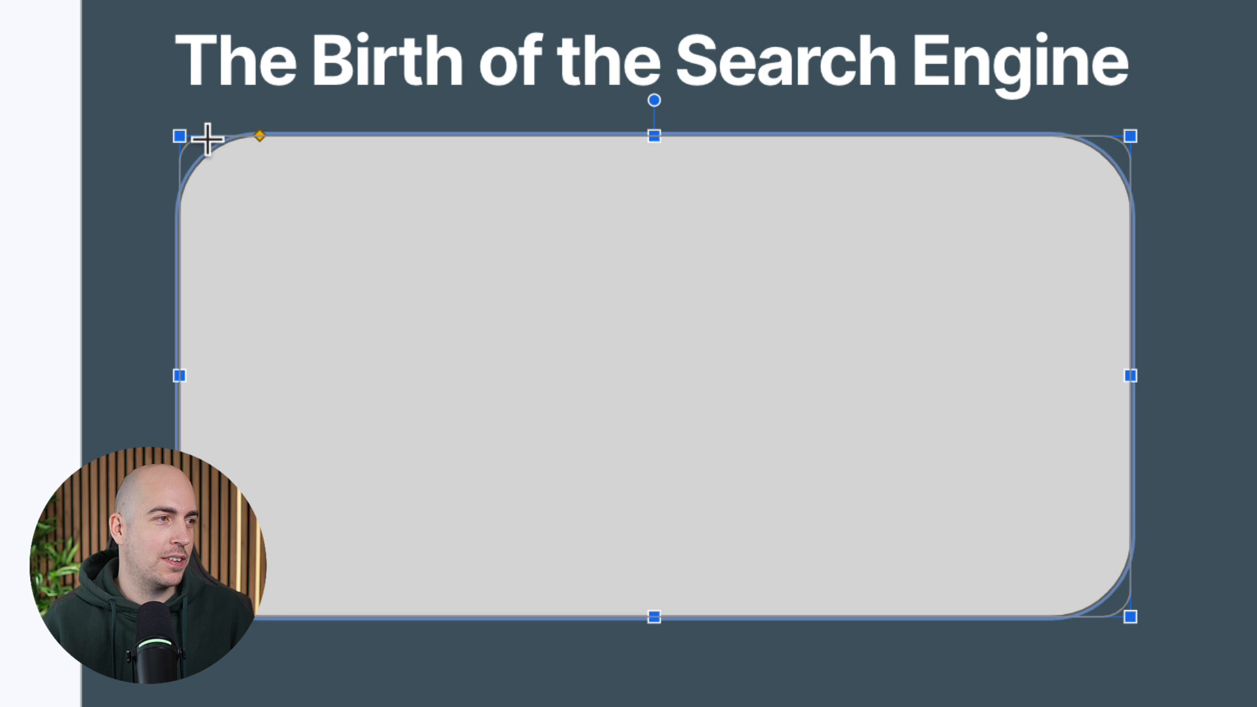
left_click_drag(207, 139, 208, 137)
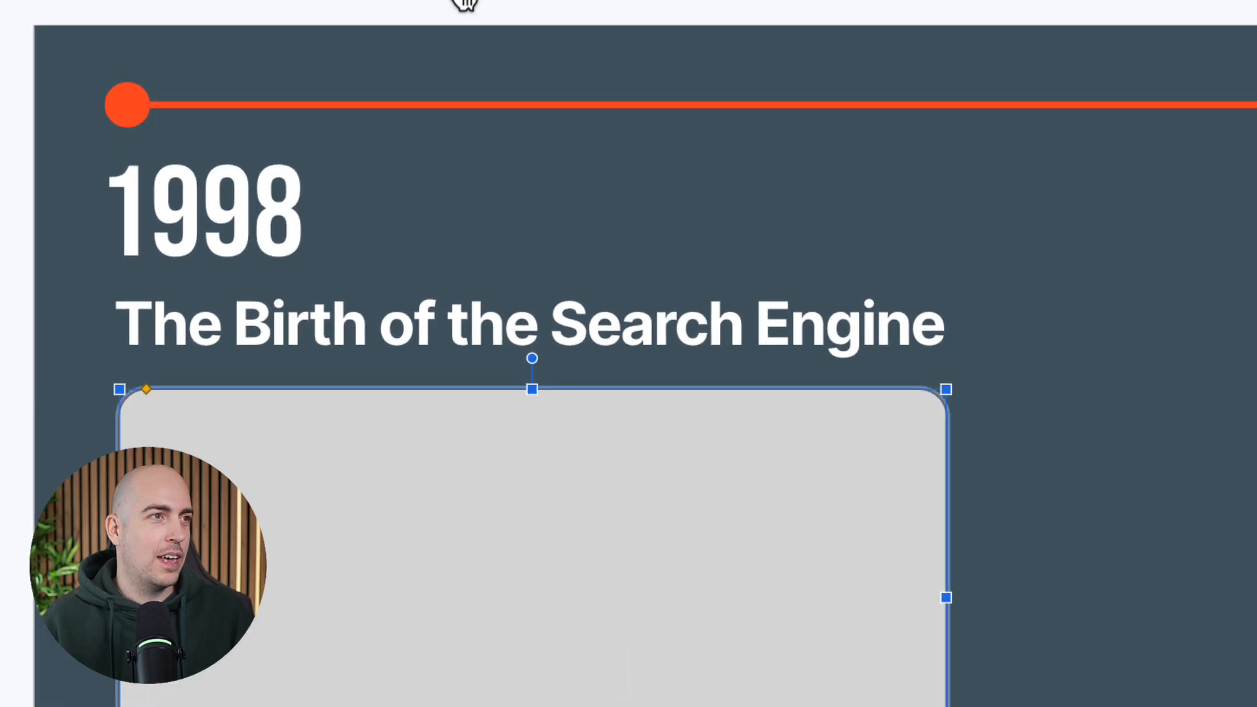
Make the rounded rectangle's border transparent and fill it with white.
left_click(433, 38)
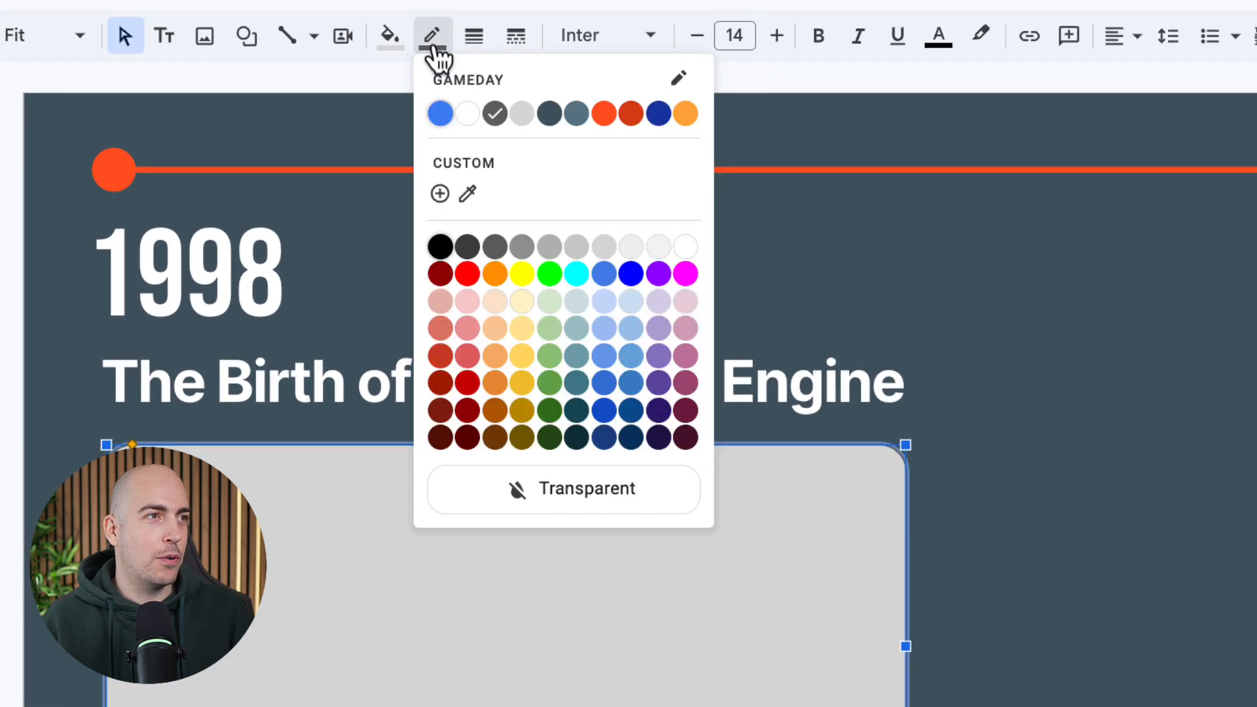
left_click(543, 519)
left_click(391, 39)
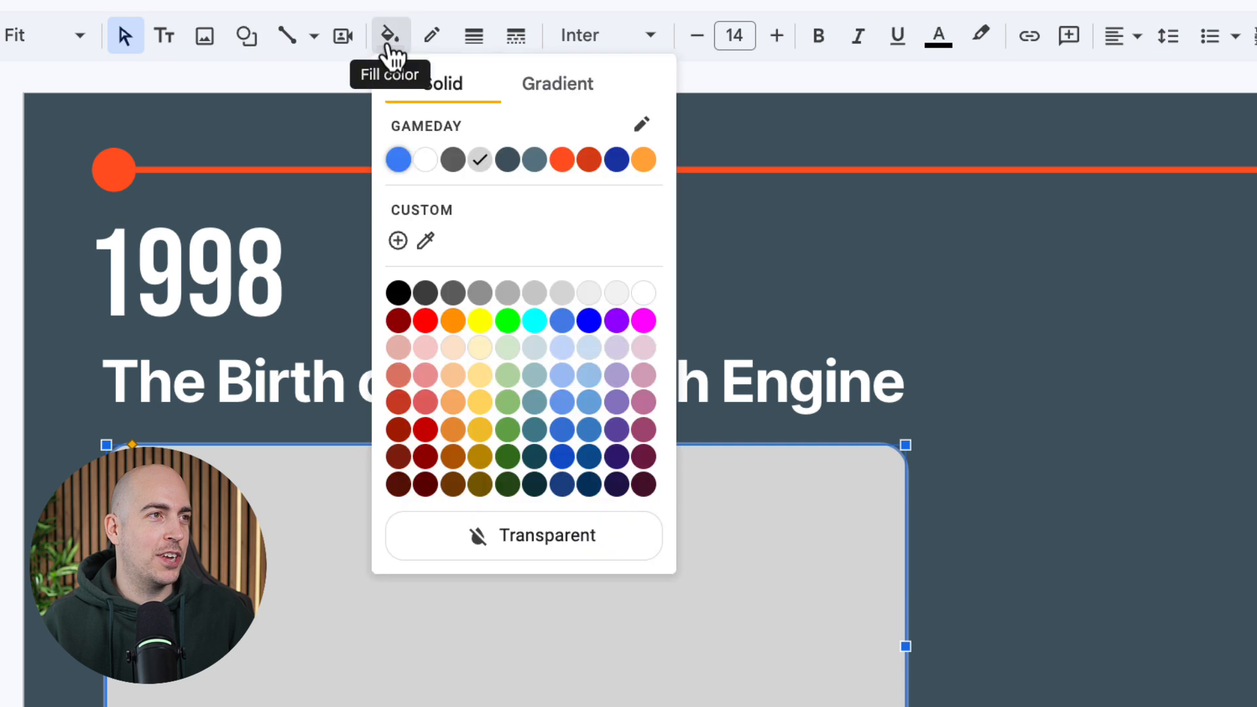
left_click(426, 160)
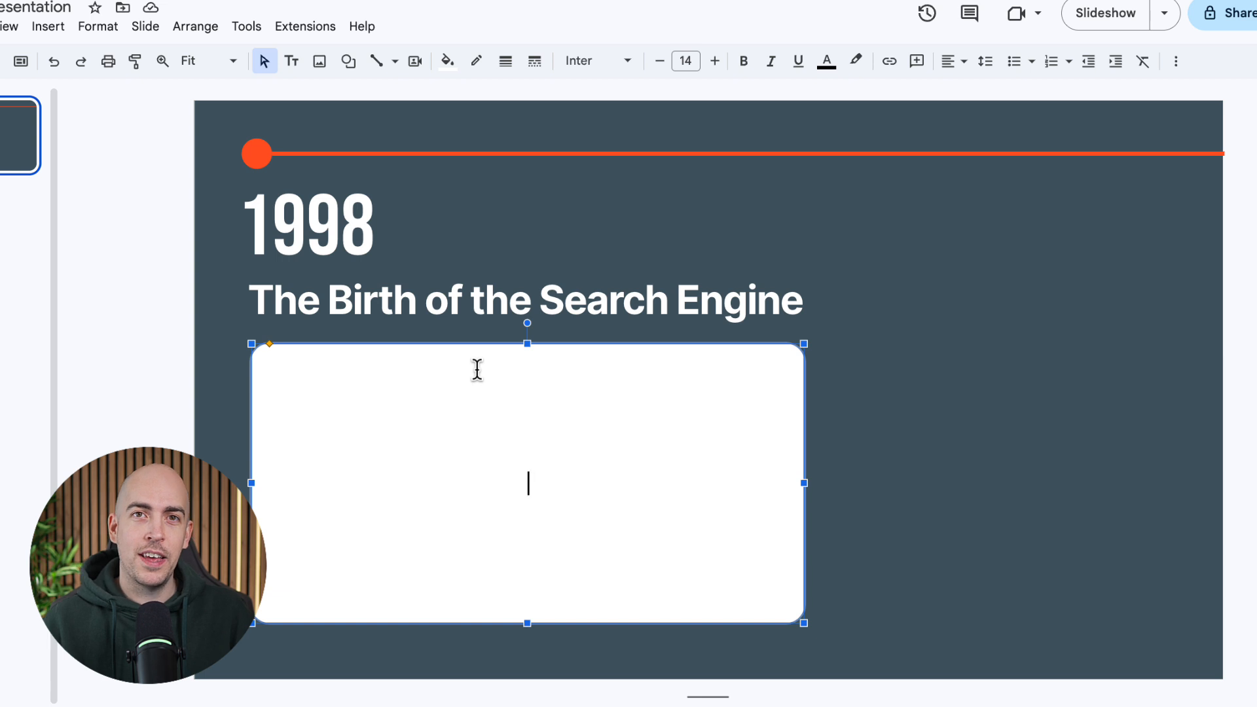
Insert the paragraph about Stanford students launching Google from a Menlo Park garage into the white rectangle and set its text size to 17.
type("Larry Page and Sergey Brin, Stanford students, launch Google from a garage in Menlo Park, California. Their revolutionary PageRank algorithm quickly surpasses existing search engines in accuracy and relevance. This marks the beginning of a new era in information access.")
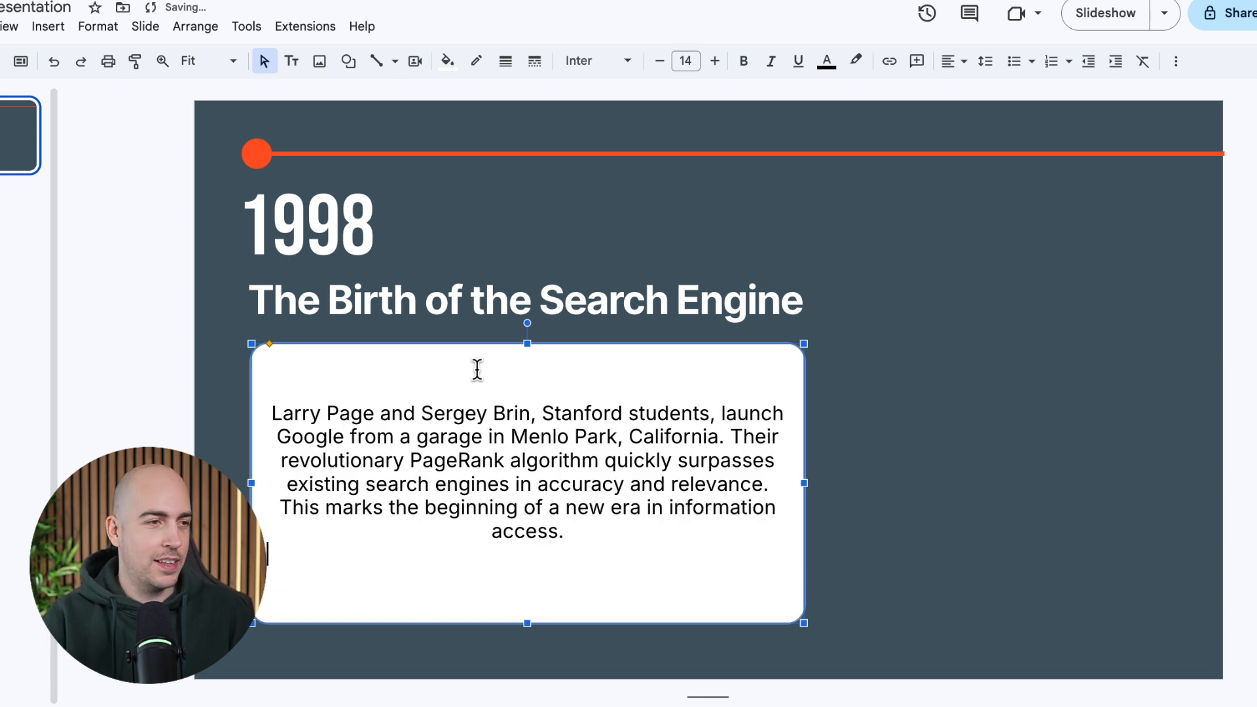
key("ctrl+a")
left_click(715, 62)
left_click(715, 62)
left_click(715, 61)
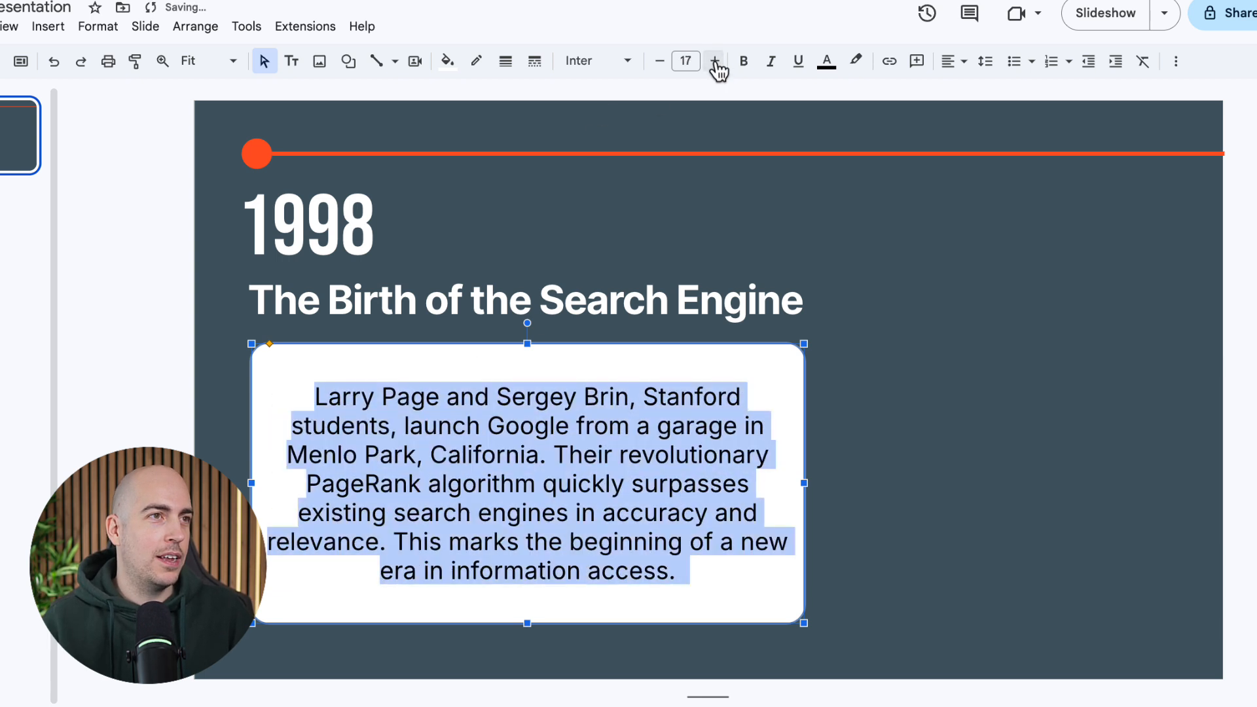
Increase the description paragraph's text size to 18 and left-align it inside the white box.
left_click(715, 62)
left_click(951, 63)
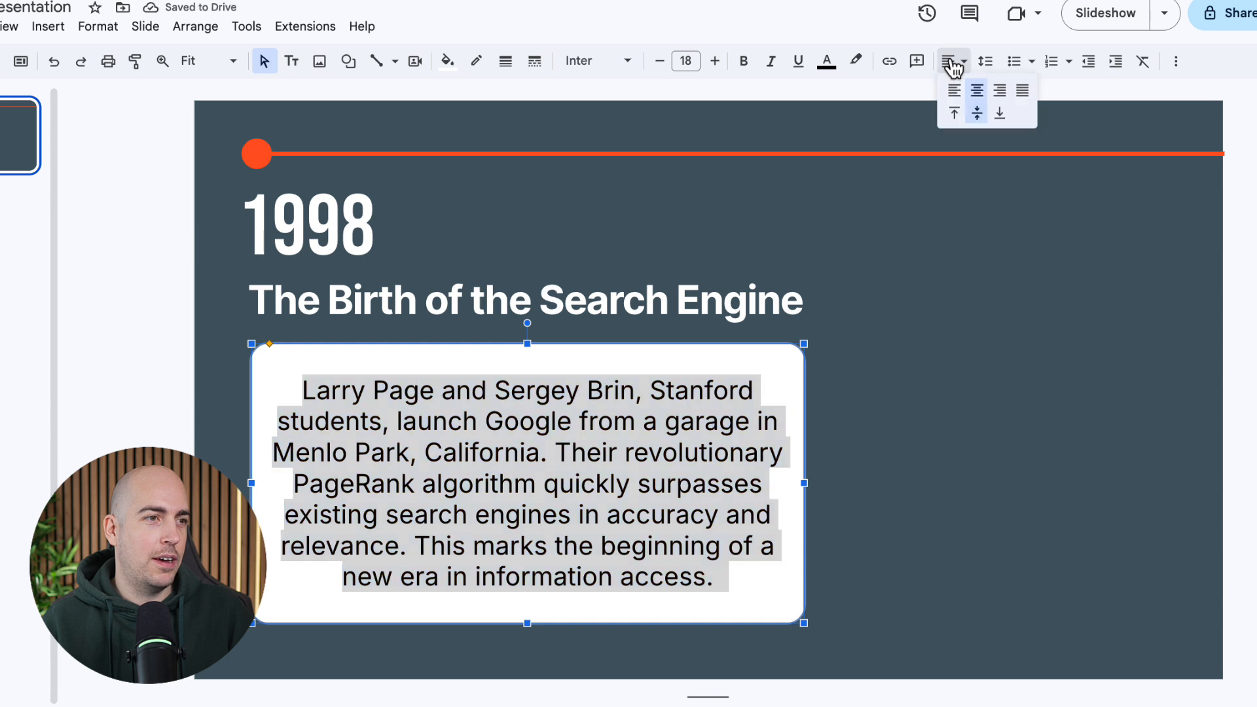
left_click(952, 88)
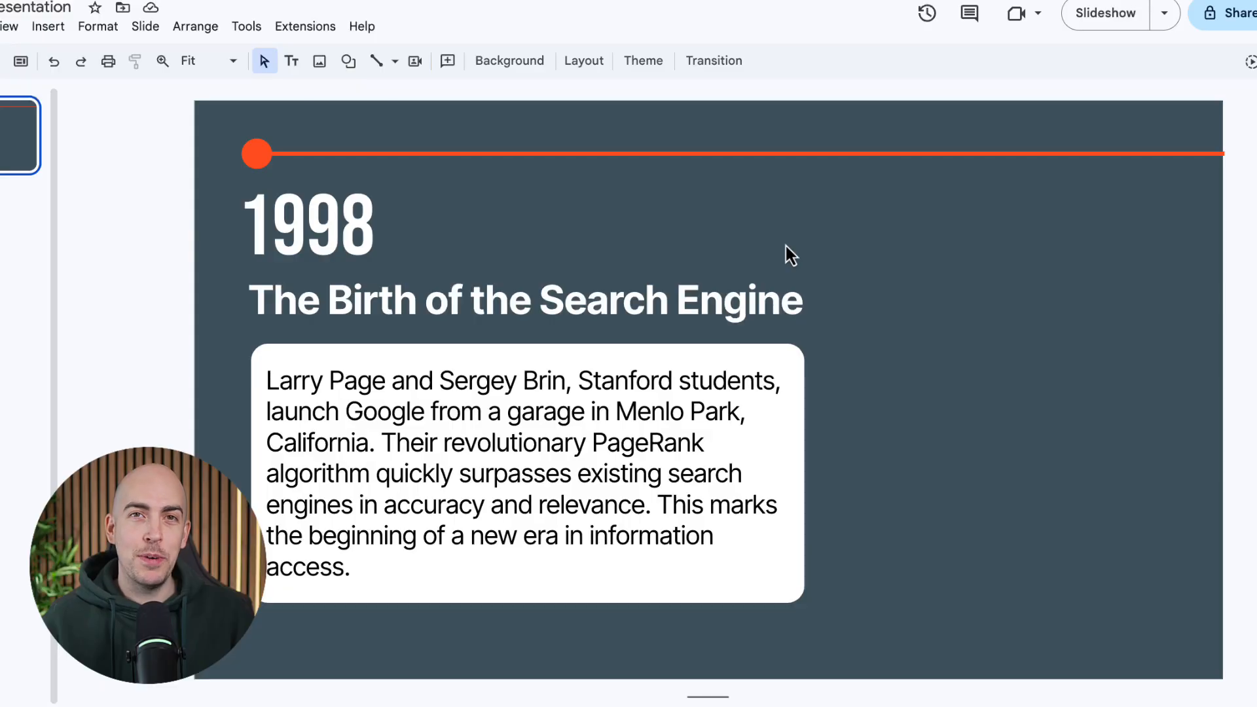
Paste the tilted polaroid photo of the two founders and position it beside the description box.
key("ctrl+v")
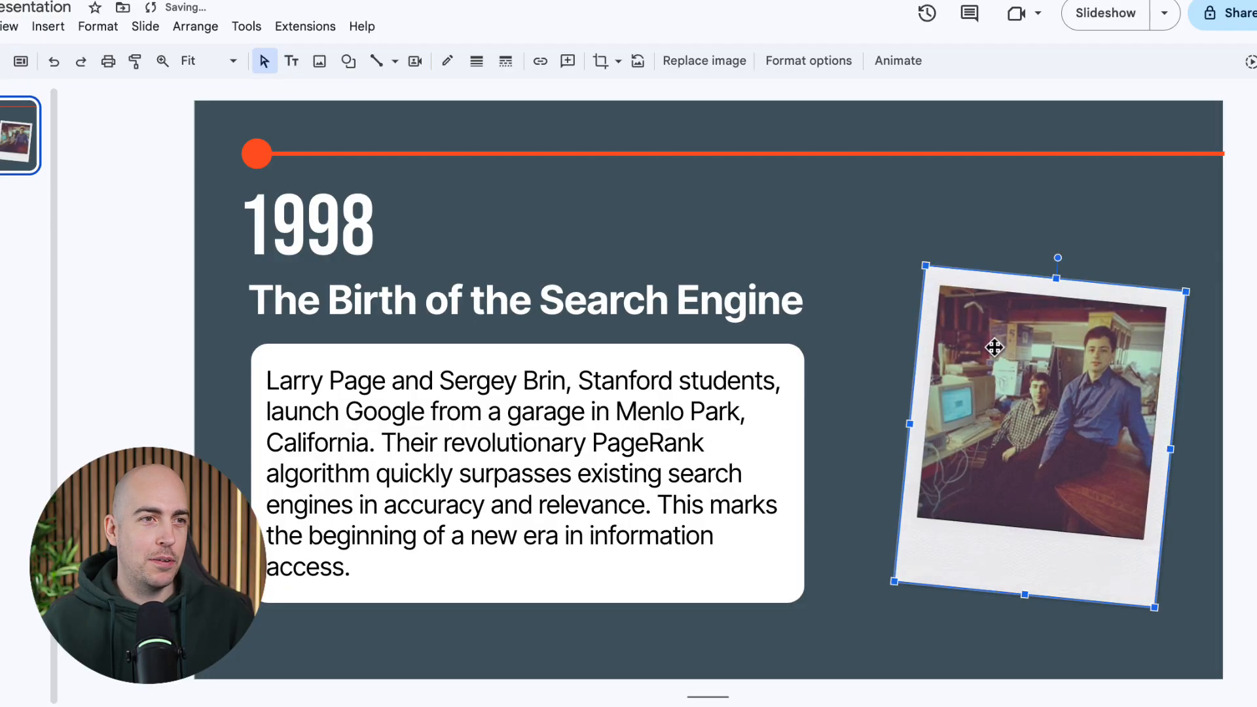
left_click_drag(1007, 368, 1002, 365)
left_click(1192, 375)
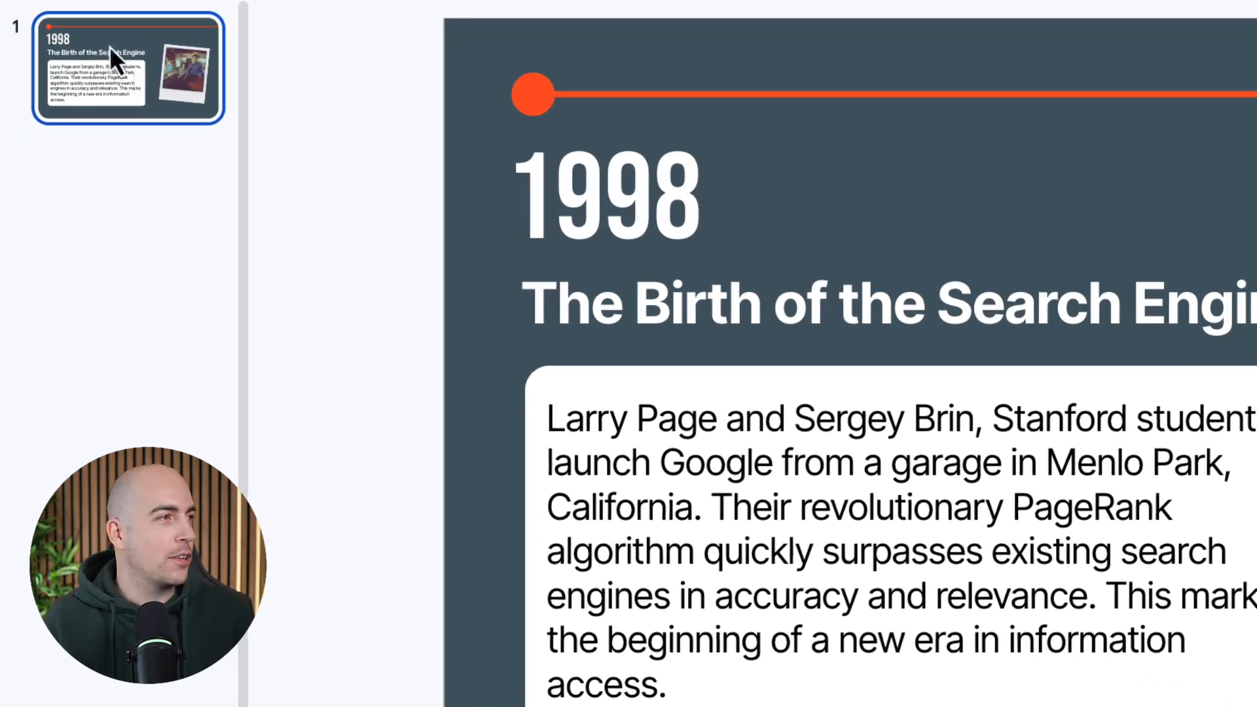
Duplicate the 1998 slide and change the copy's year to 2004 and its heading to "Moving Beyond Search".
right_click(20, 121)
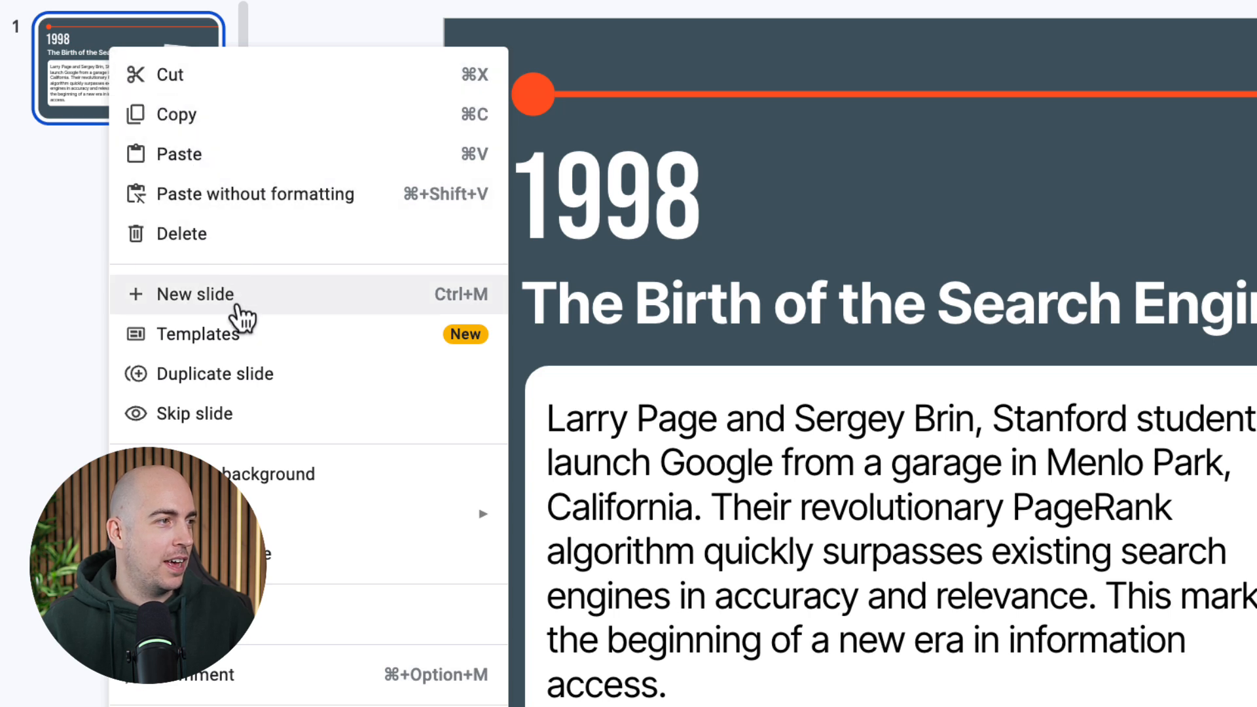
left_click(267, 393)
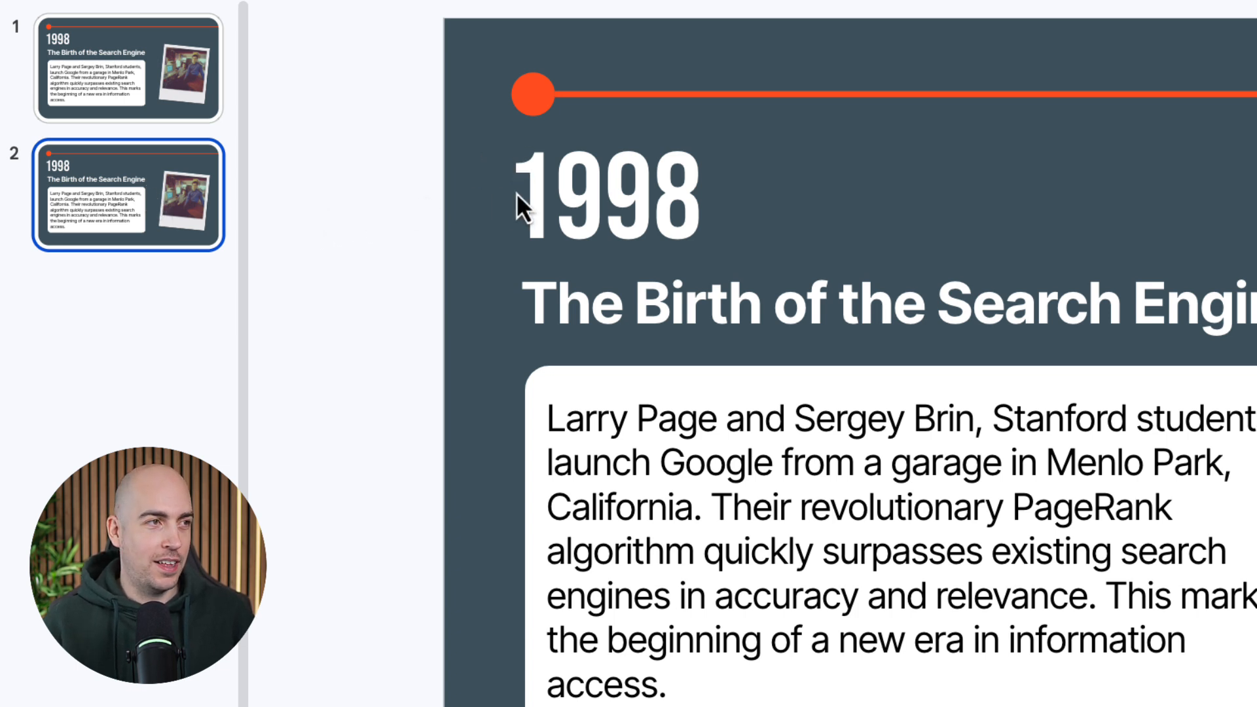
double_click(635, 190)
type("2004")
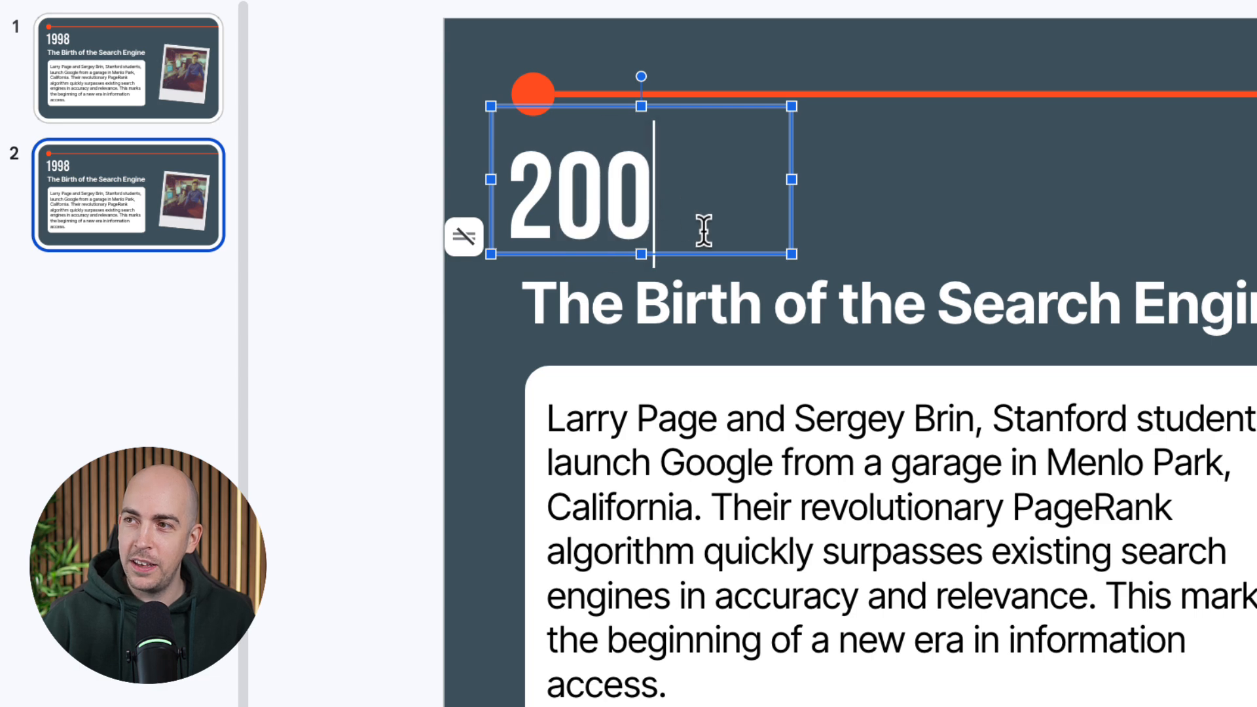
triple_click(799, 288)
type("Moving Beyond Search")
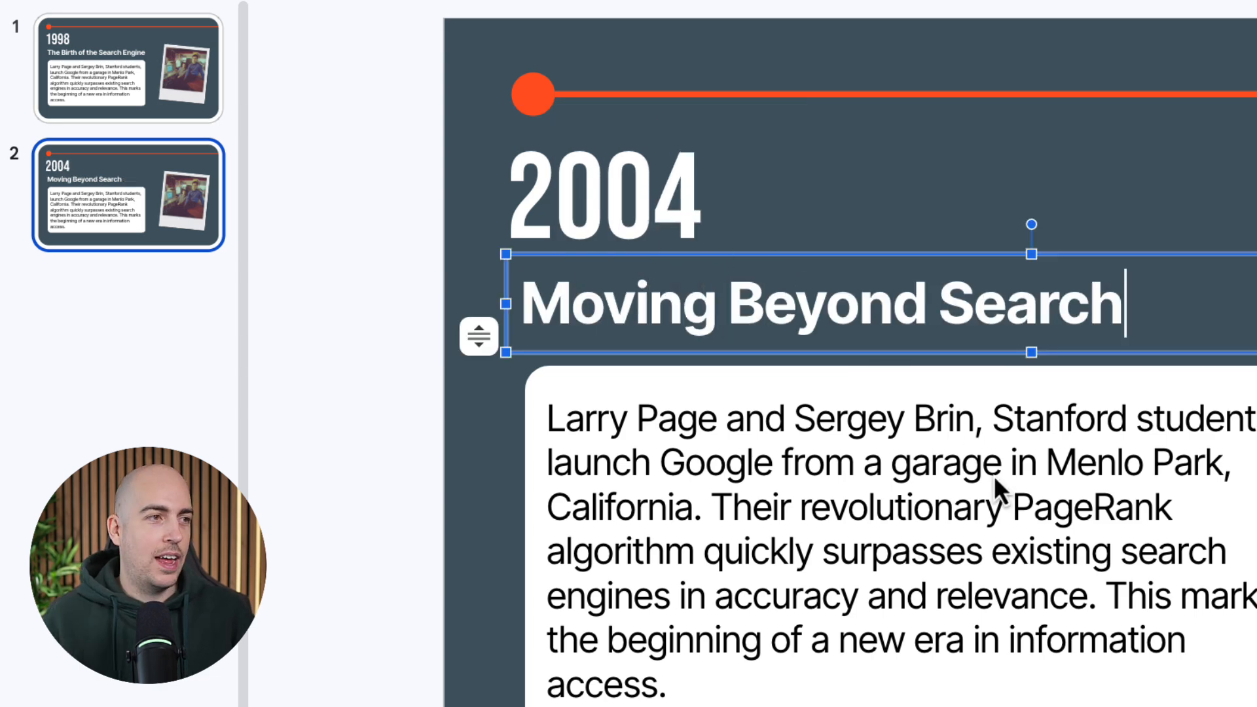
Replace the 2004 slide's description with the paragraph about Google's IPO and new services, and swap the polaroid for the old computer monitor image.
triple_click(896, 463)
type("Google goes public with its initial public offering (IPO), signaling its rapid growth and financial success. This period sees the launch of Gmail, Google Maps, and Google Books, demonstrating Google's ambition to expand beyond its core search functionality and into various online services.")
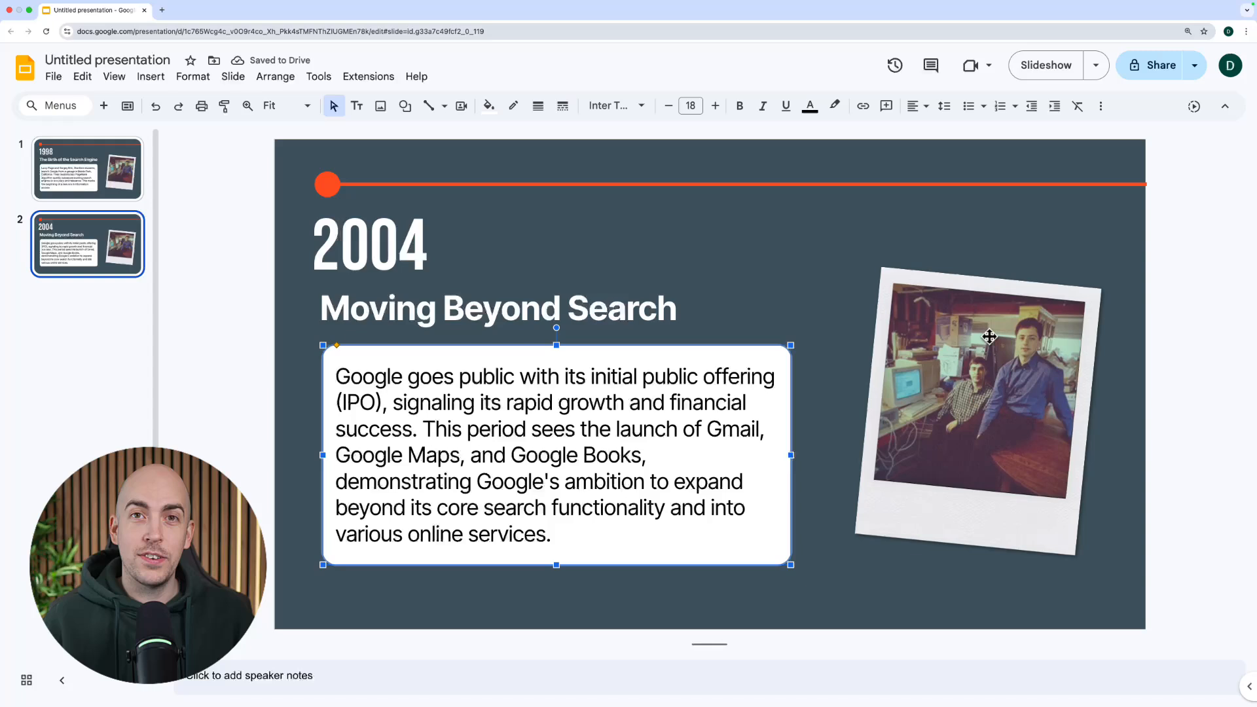
left_click(989, 336)
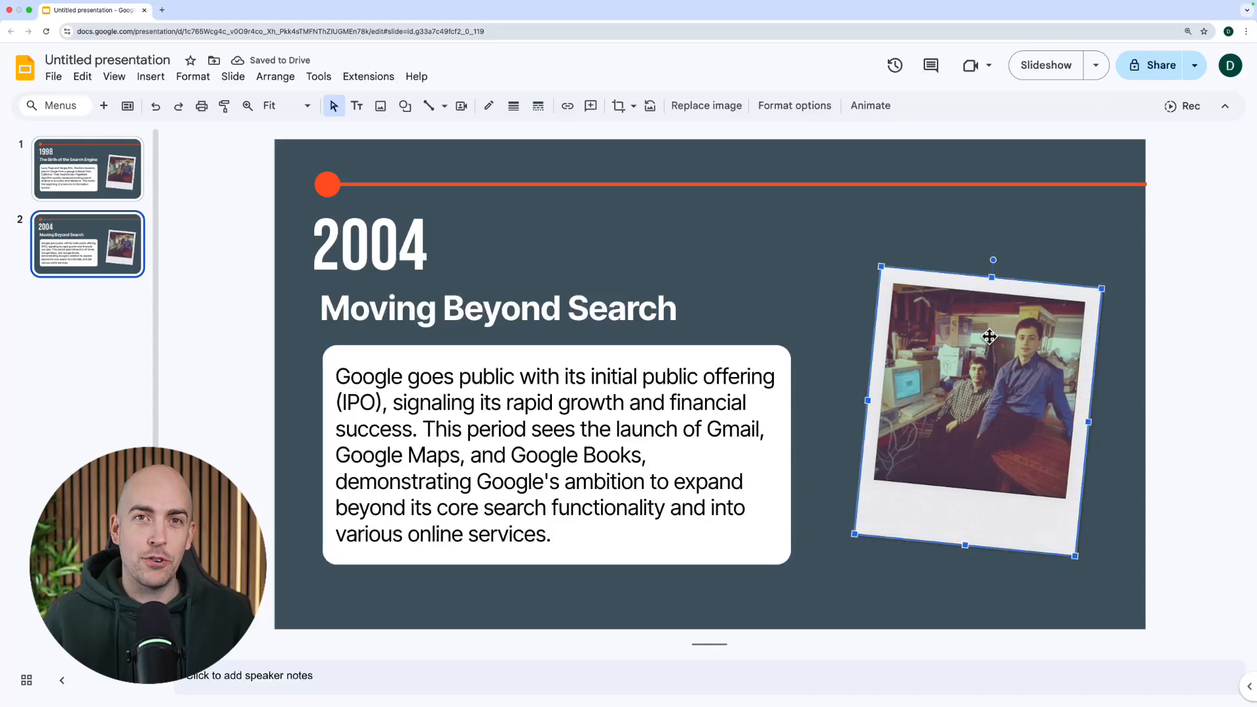
key("Delete")
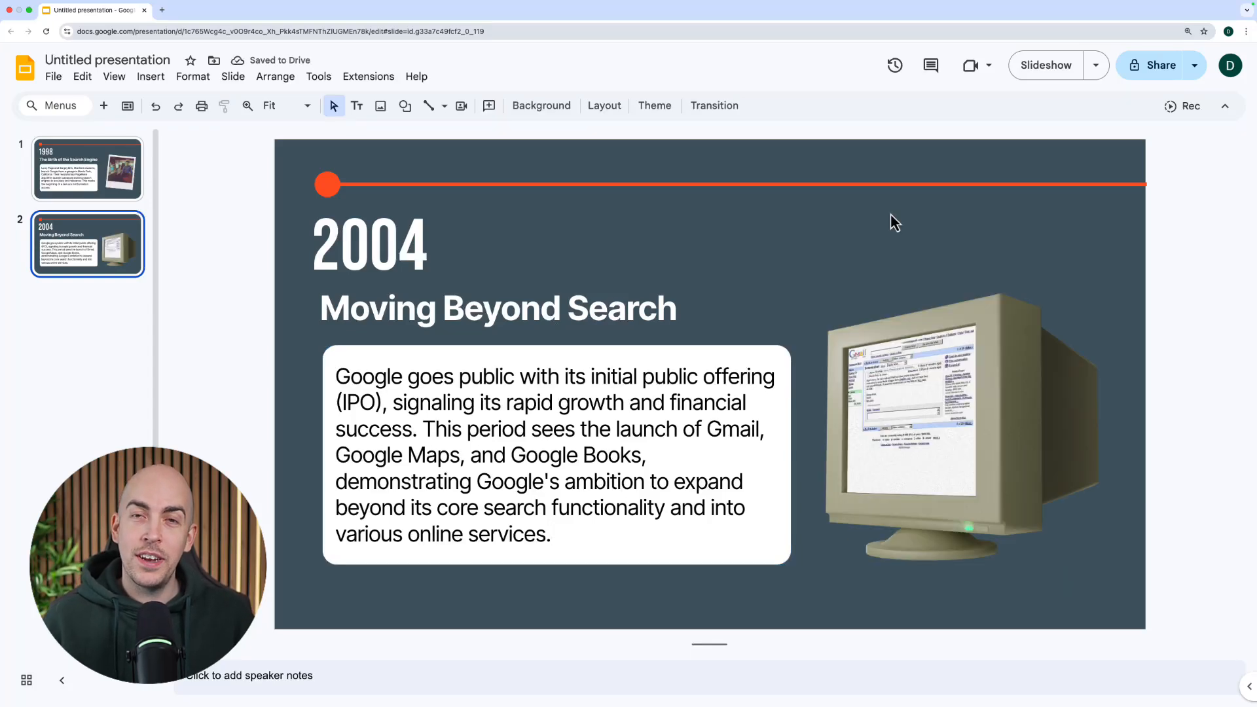
Extend the orange timeline line on the 2004 slide past the circle to the slide's left edge, keeping it straight.
left_click(624, 185)
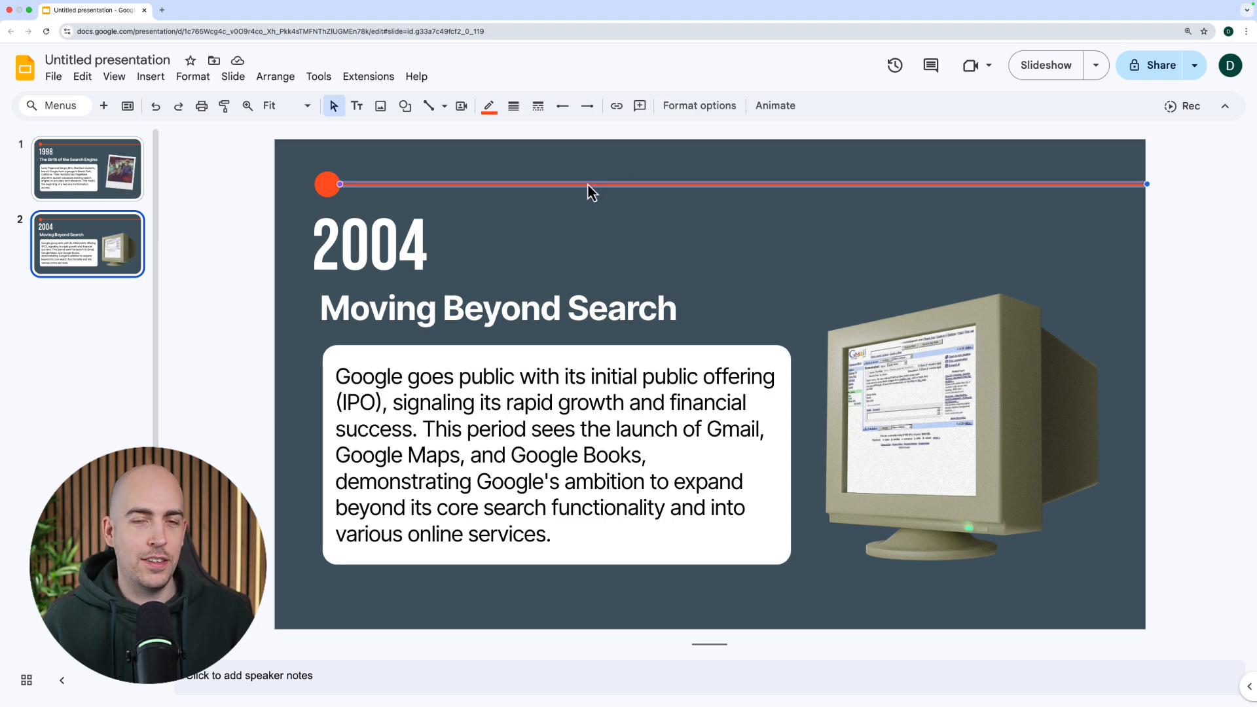
left_click_drag(343, 184, 285, 188)
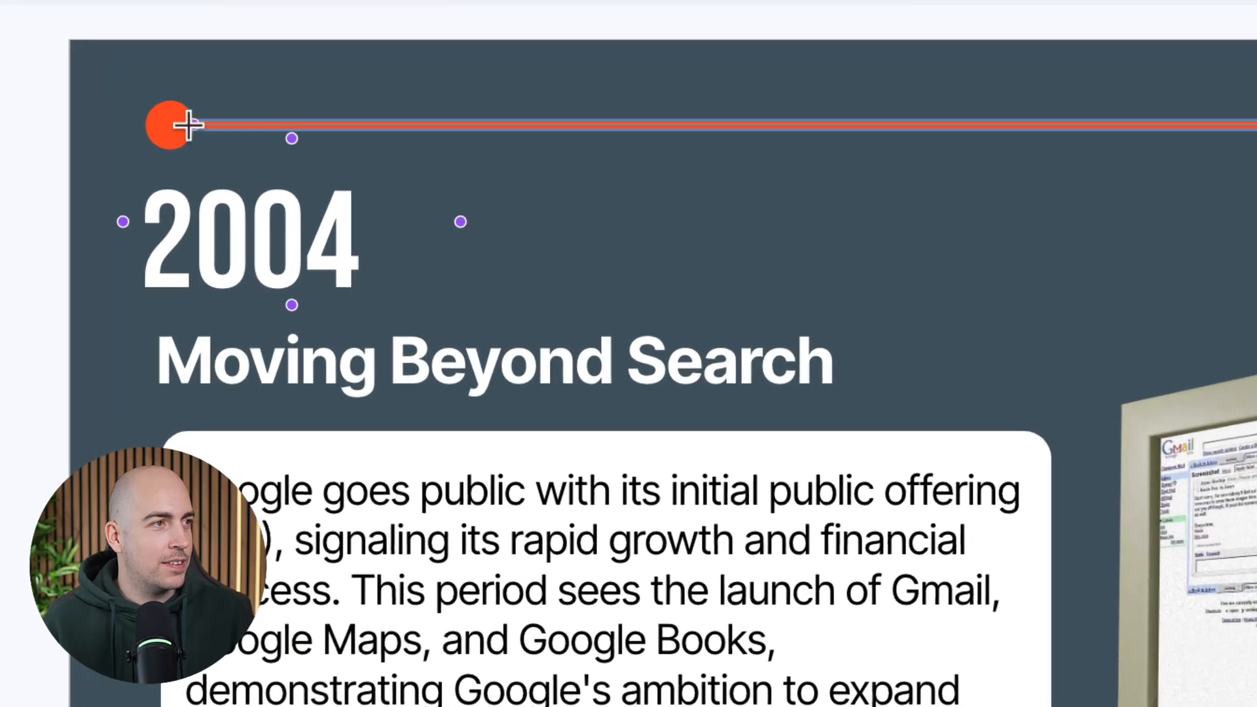
left_click_drag(91, 132, 68, 132)
left_click(61, 153)
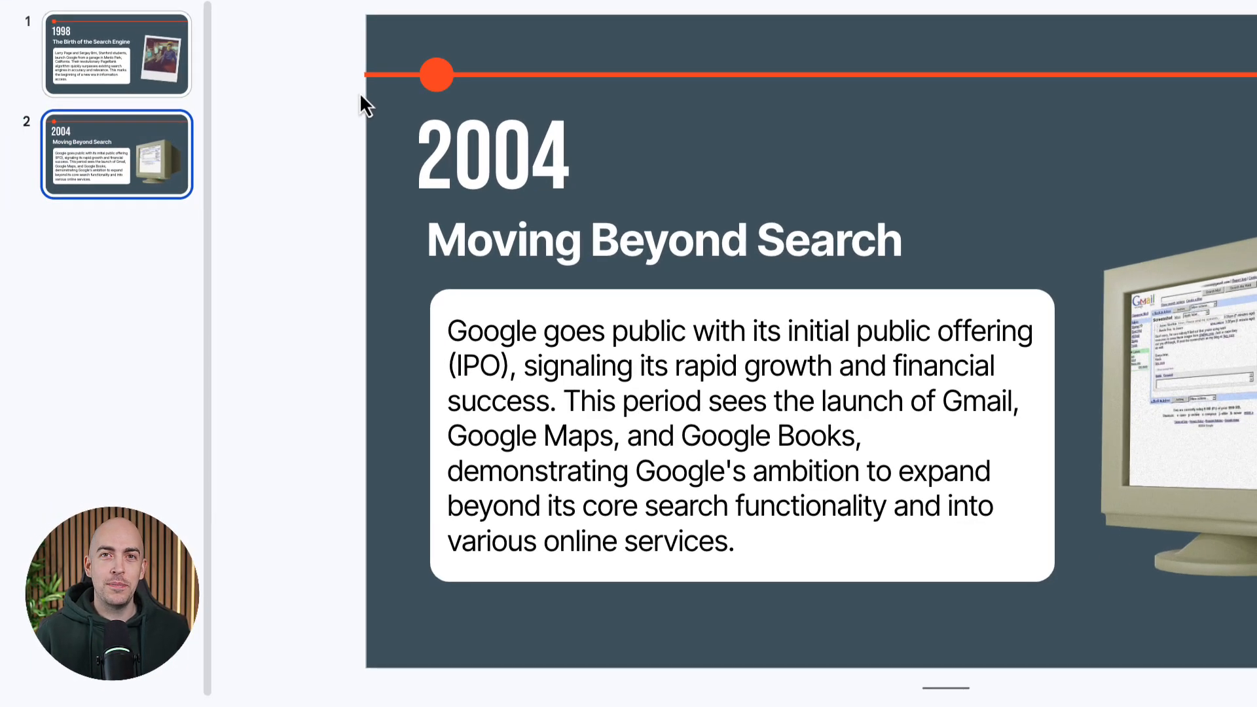
Duplicate the 2004 slide and change the copy's year to 2015 and its heading to "Becoming Alphabet".
right_click(84, 135)
left_click(202, 393)
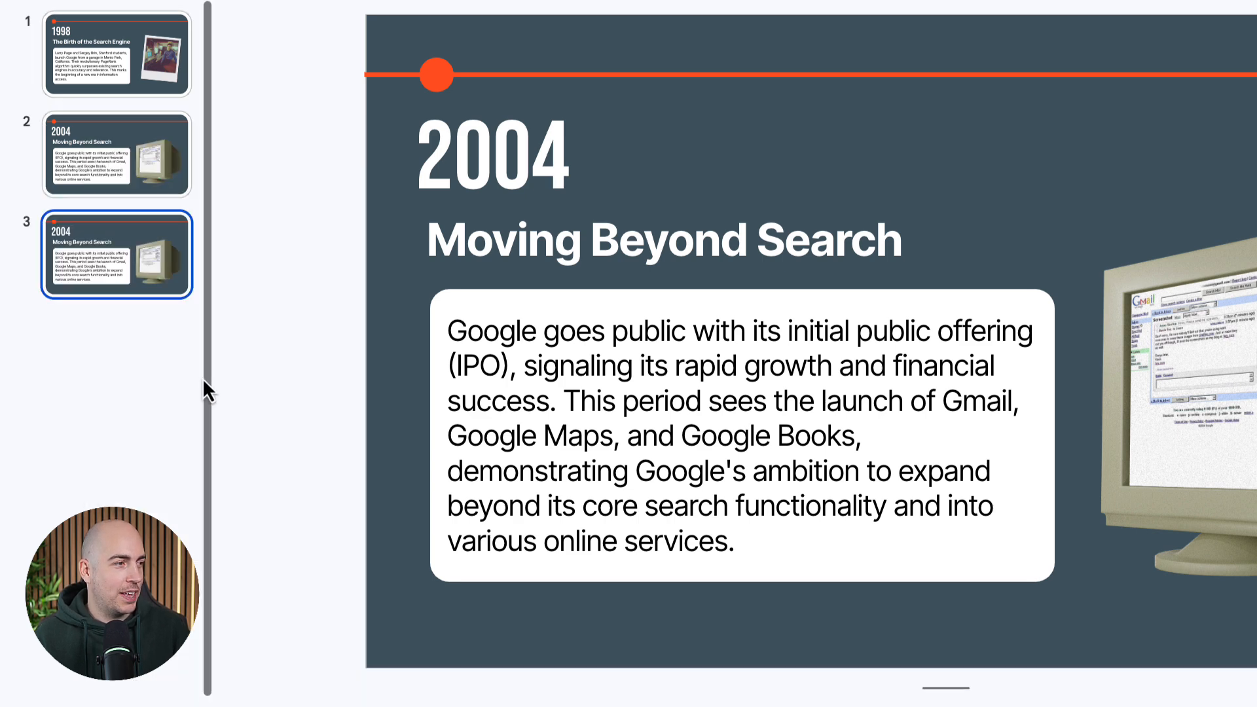
type("2015")
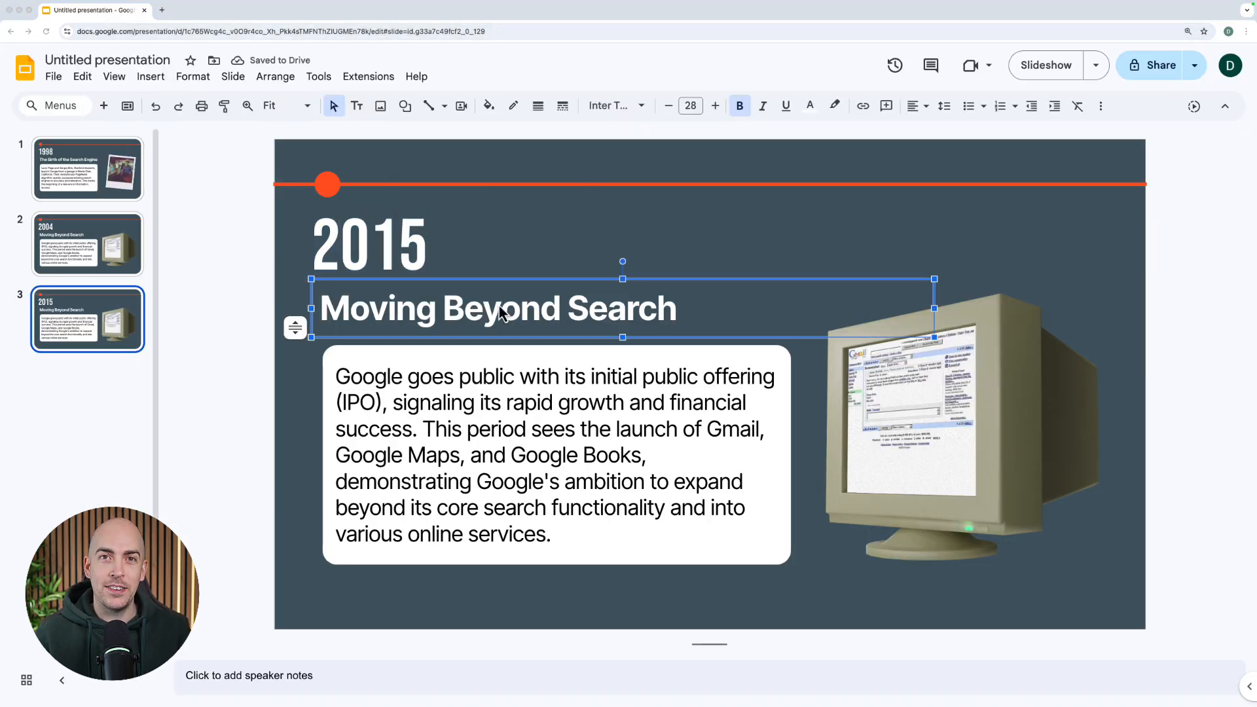
type("Becoming Alphabet")
Replace the 2015 slide's description with the Alphabet restructuring paragraph, and swap the monitor for the orange-bordered Waymo car photo overlapping the box's edge.
type("Google restructures to become a subsidiary of Alphabet Inc., a holding company. This move allows for greater focus on diverse projects, including self-driving cars (Waymo), life sciences (Verily), and artificial intelligence (DeepMind), highlighting Google's commitment to cutting-edge technology and innovation.")
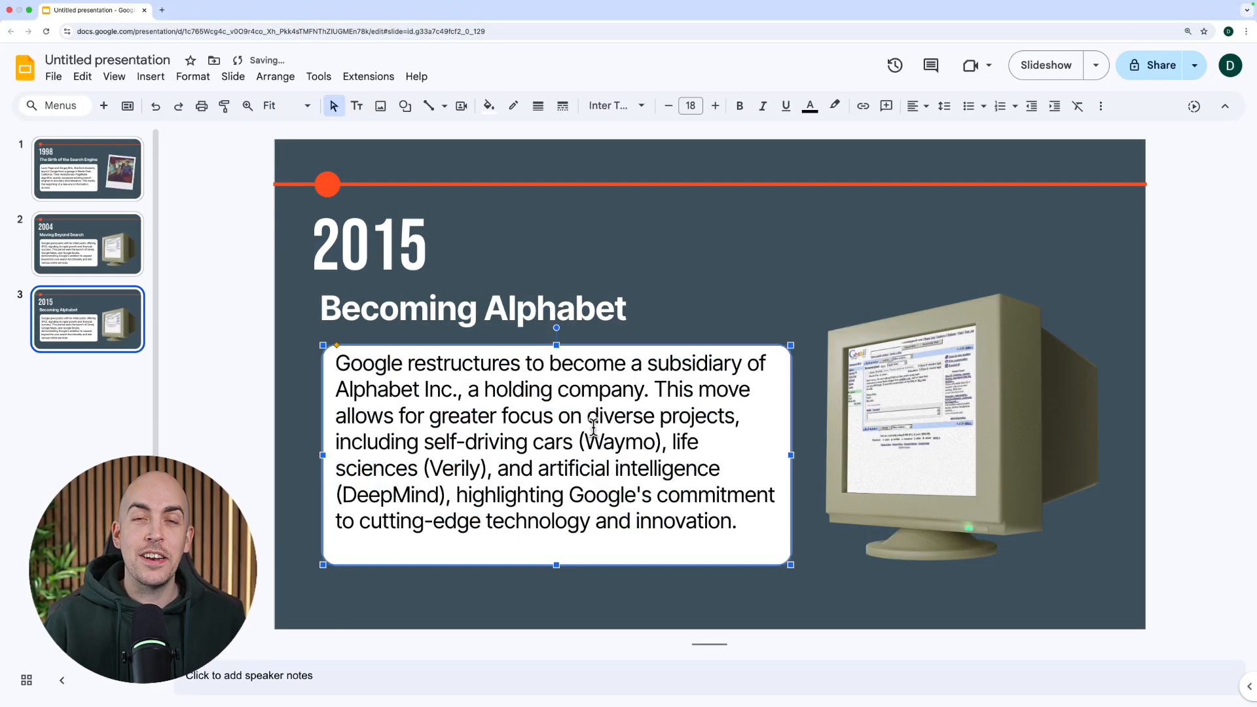
left_click(968, 401)
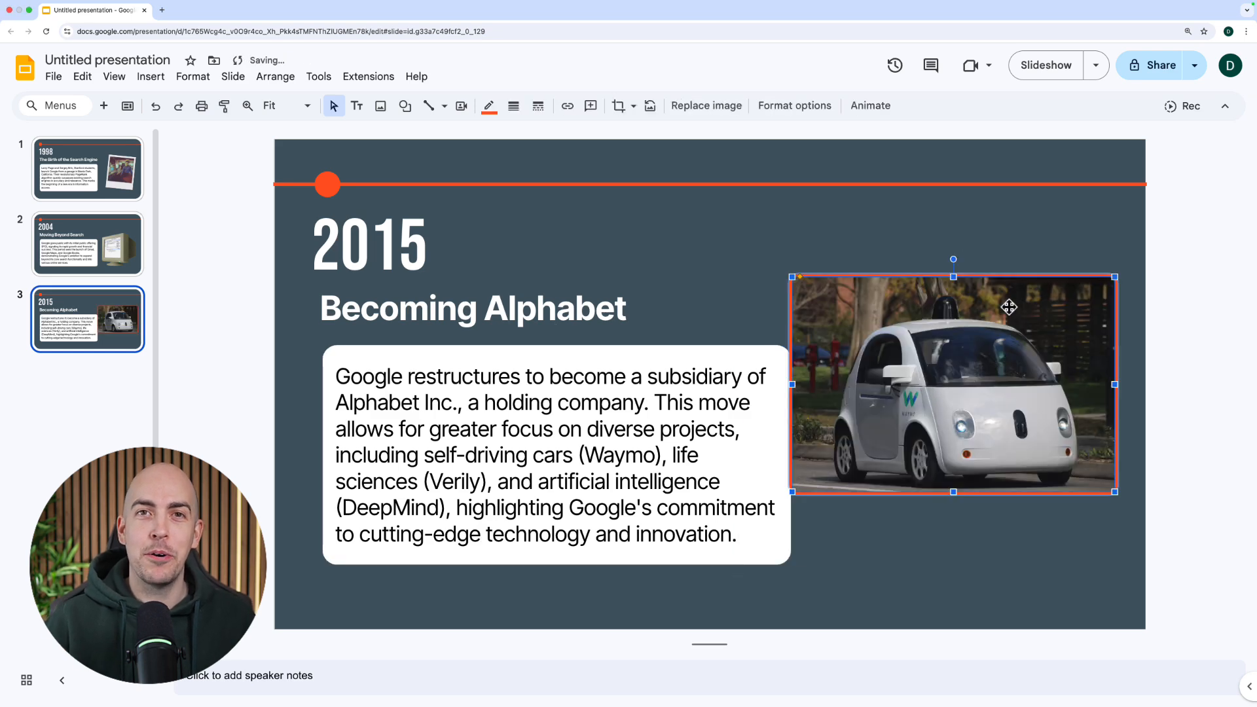
left_click_drag(1008, 307, 997, 300)
left_click(1132, 496)
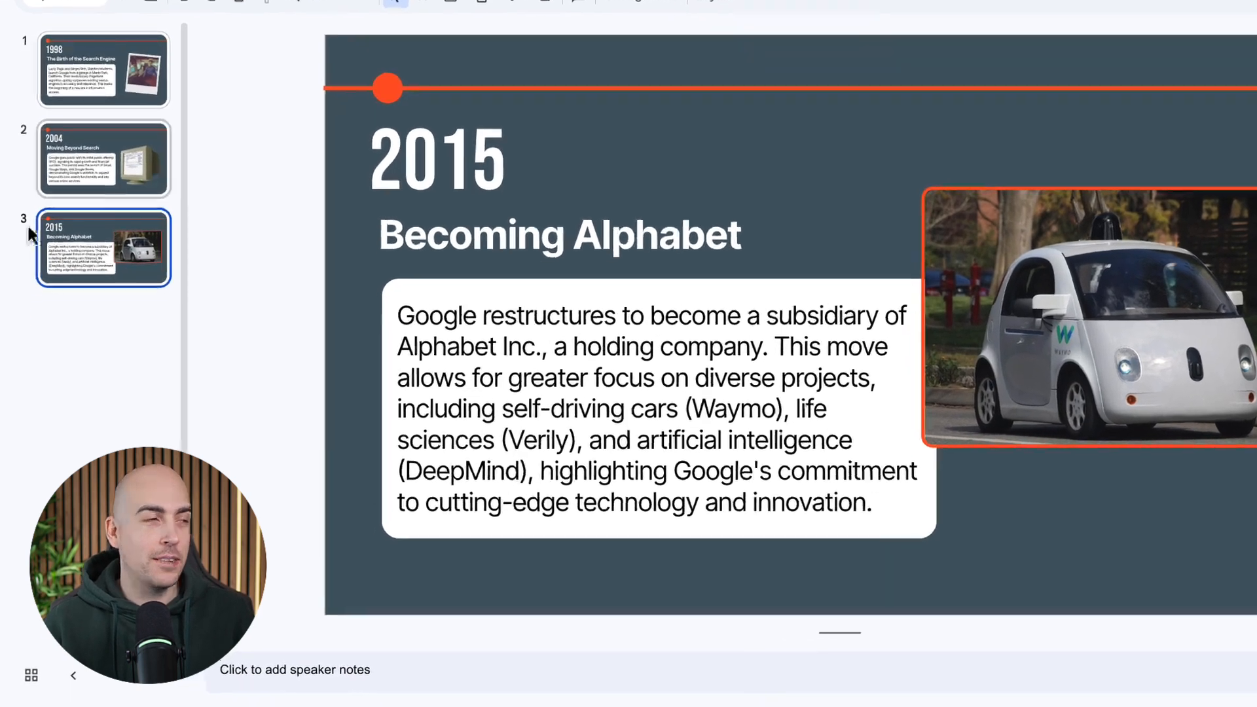
Duplicate the 2015 slide and change the copy's year to 2024 and its heading to "The Future is AI".
right_click(81, 318)
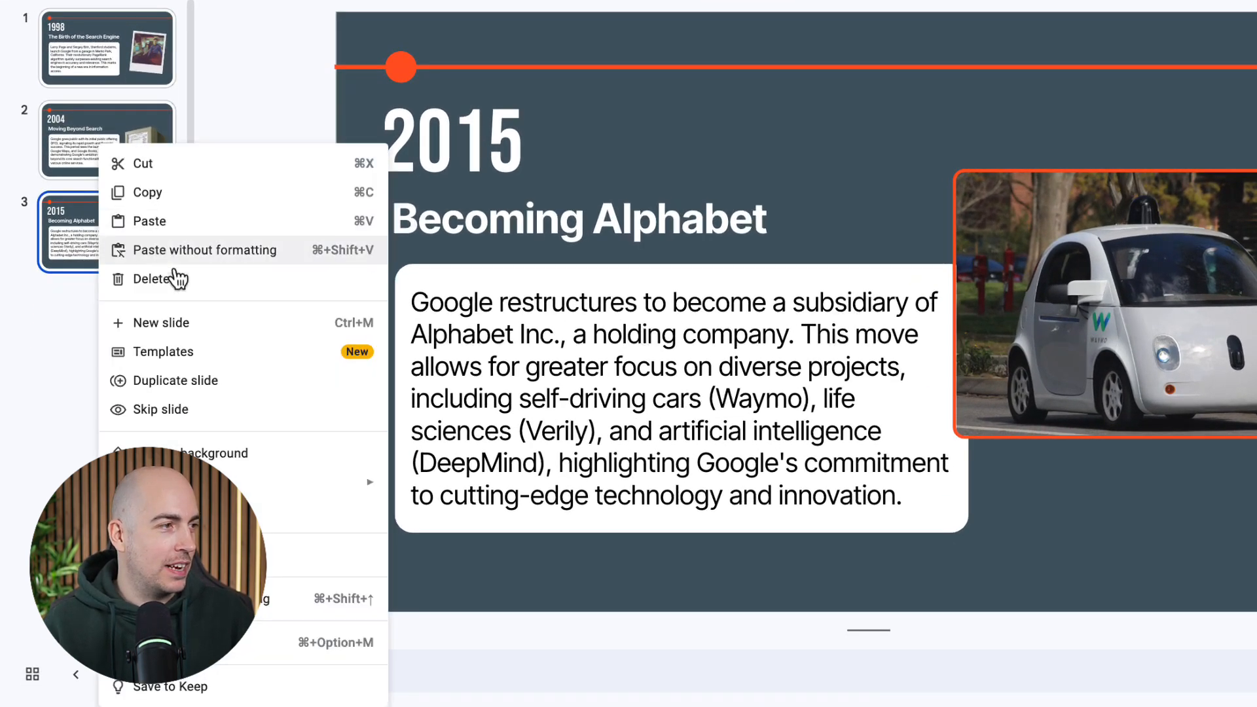
left_click(212, 382)
double_click(469, 146)
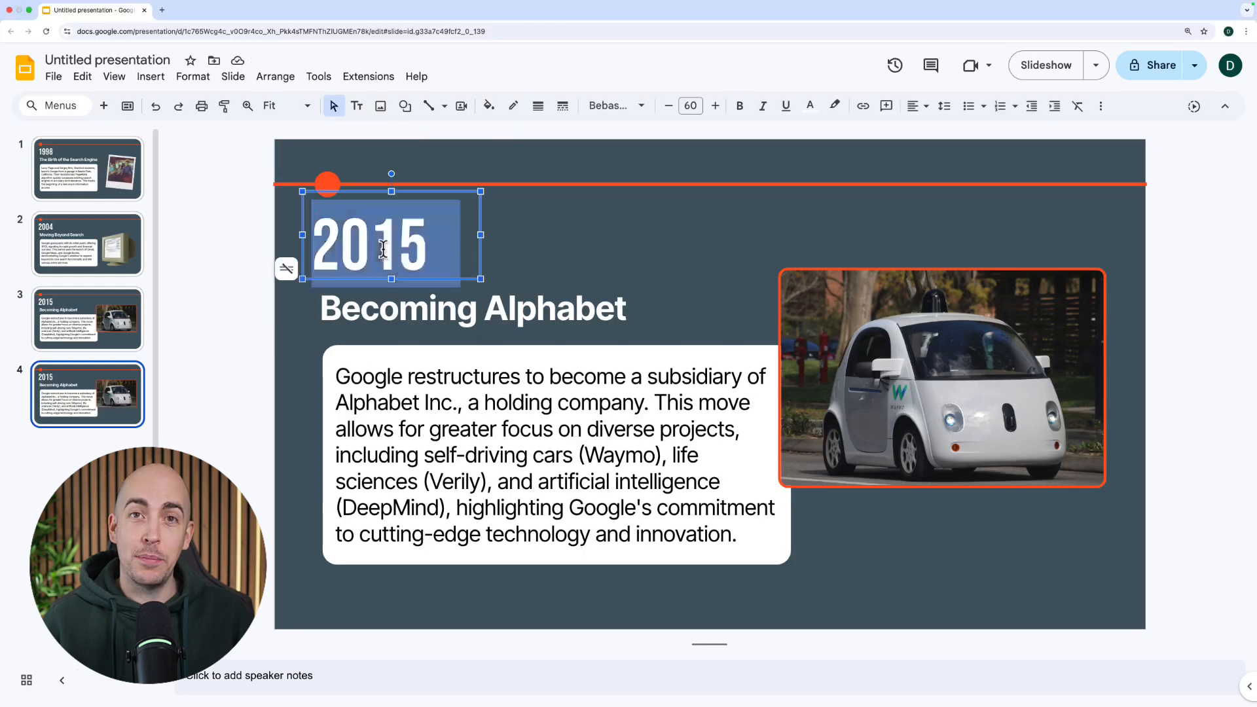
type("2024")
triple_click(494, 315)
type("The Future is AI")
Replace the 2024 slide's description with the paragraph about Google's AI integration, and swap the car photo for the smartphone image.
triple_click(586, 455)
type("Google heavily integrates advanced AI capabilities into its core products, including Search, Gmail, and its Cloud services. This focus on generative AI and machine learning reflects Google's dedication to shaping the future of technology and its role in a rapidly evolving digital landscape.")
left_click(922, 356)
key("Delete")
left_click(1061, 292)
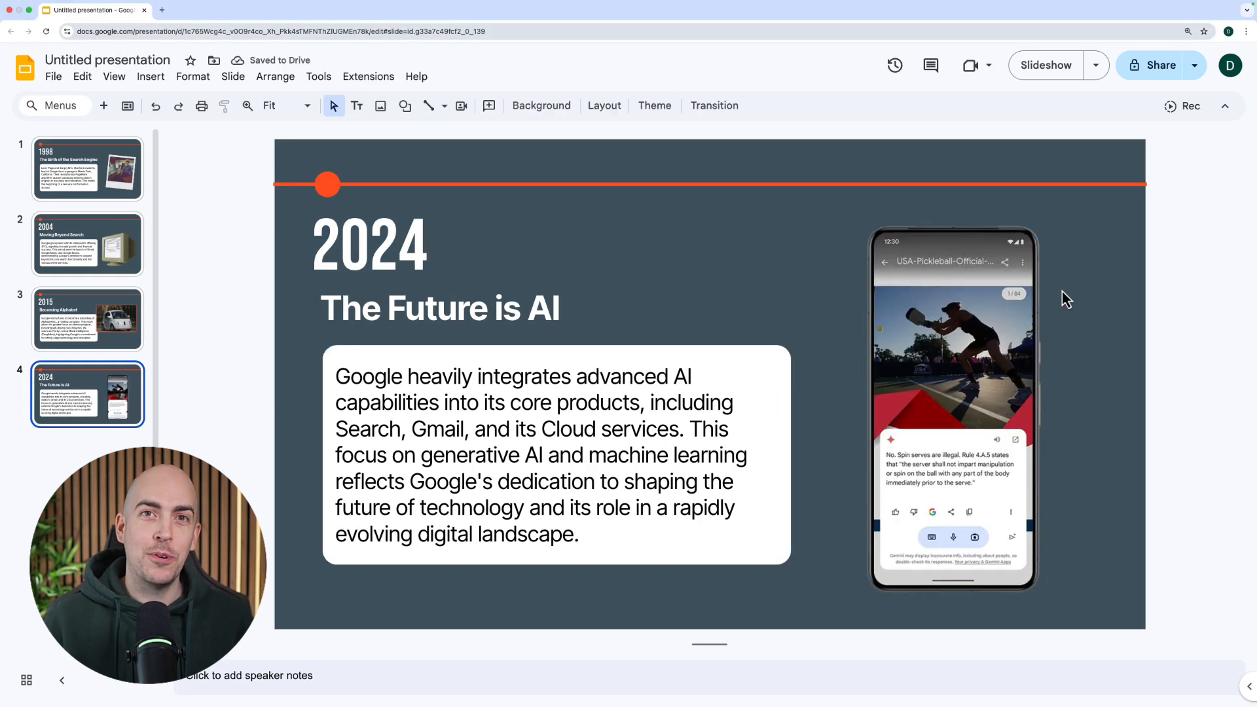
Shorten the timeline line on the 2024 slide so it runs straight from the slide's left edge and ends at the circle.
left_click(1032, 185)
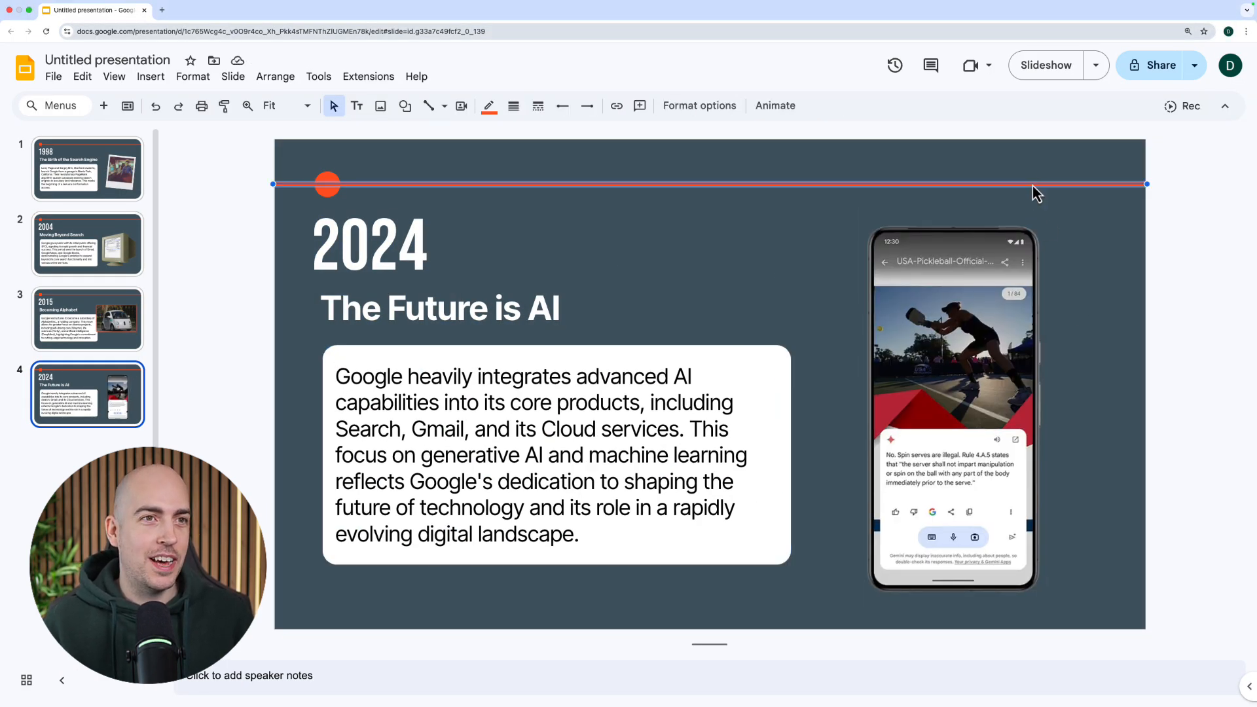
key("shift")
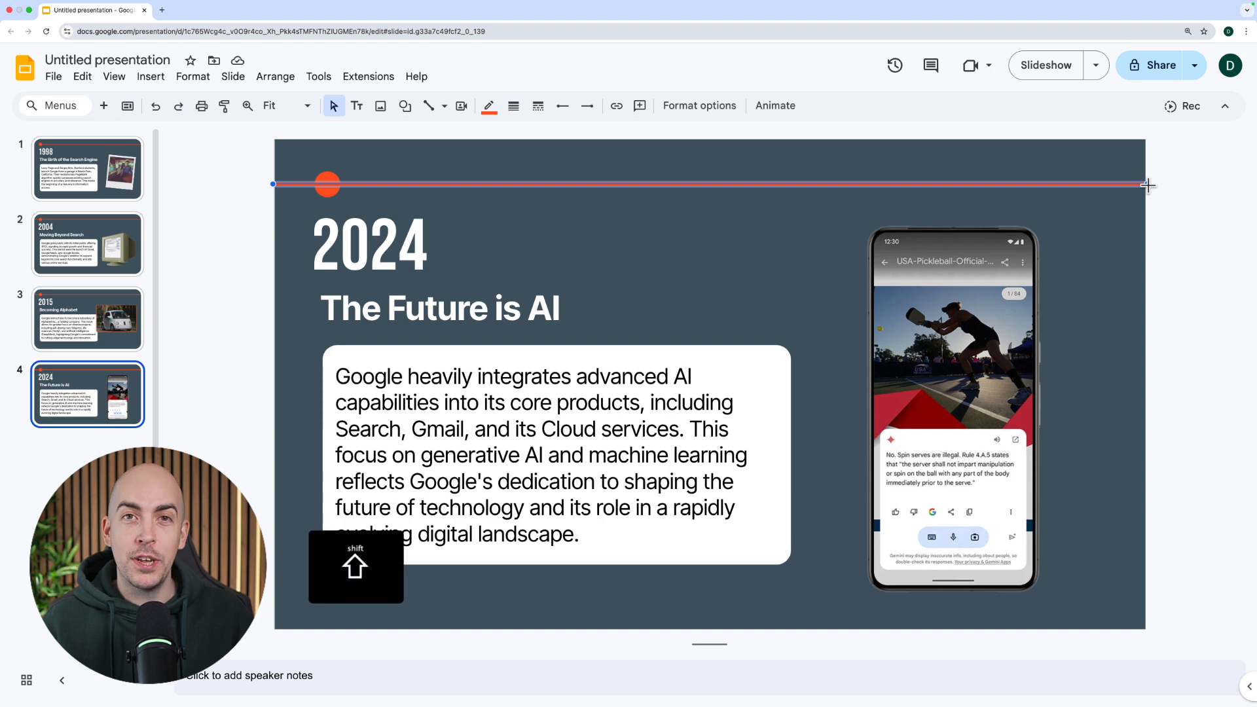
left_click_drag(1147, 185, 339, 184)
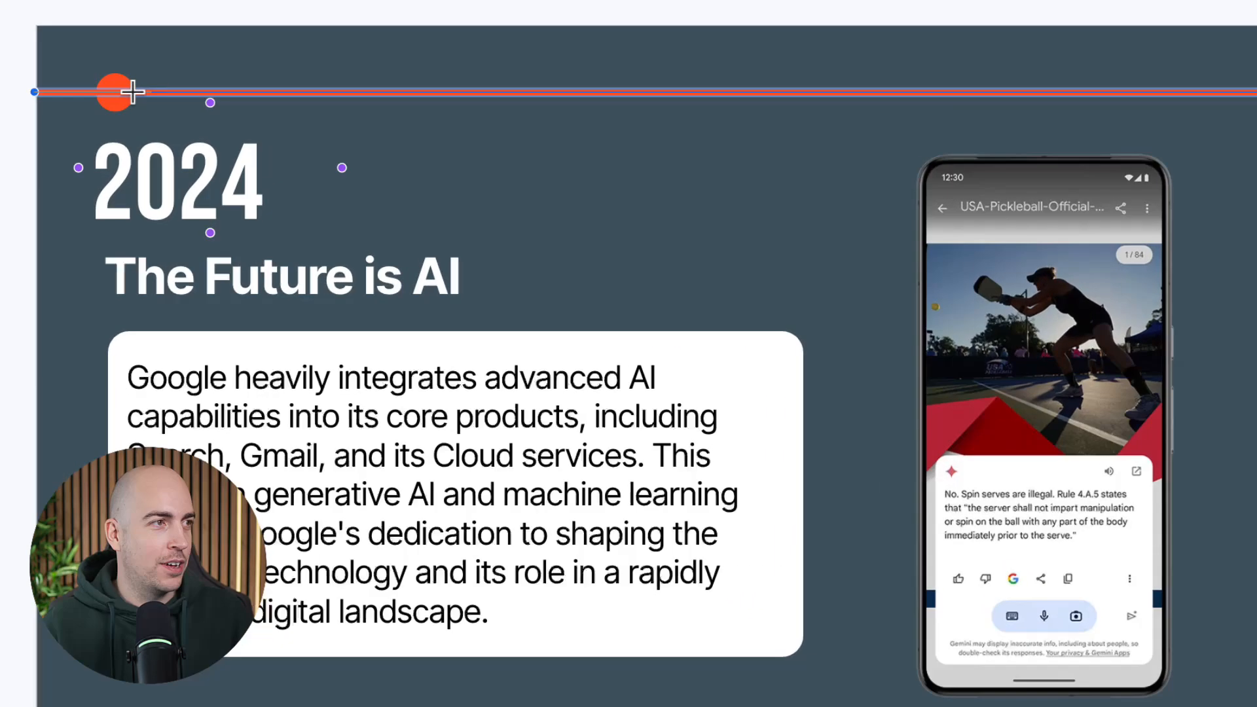
left_click_drag(133, 91, 133, 92)
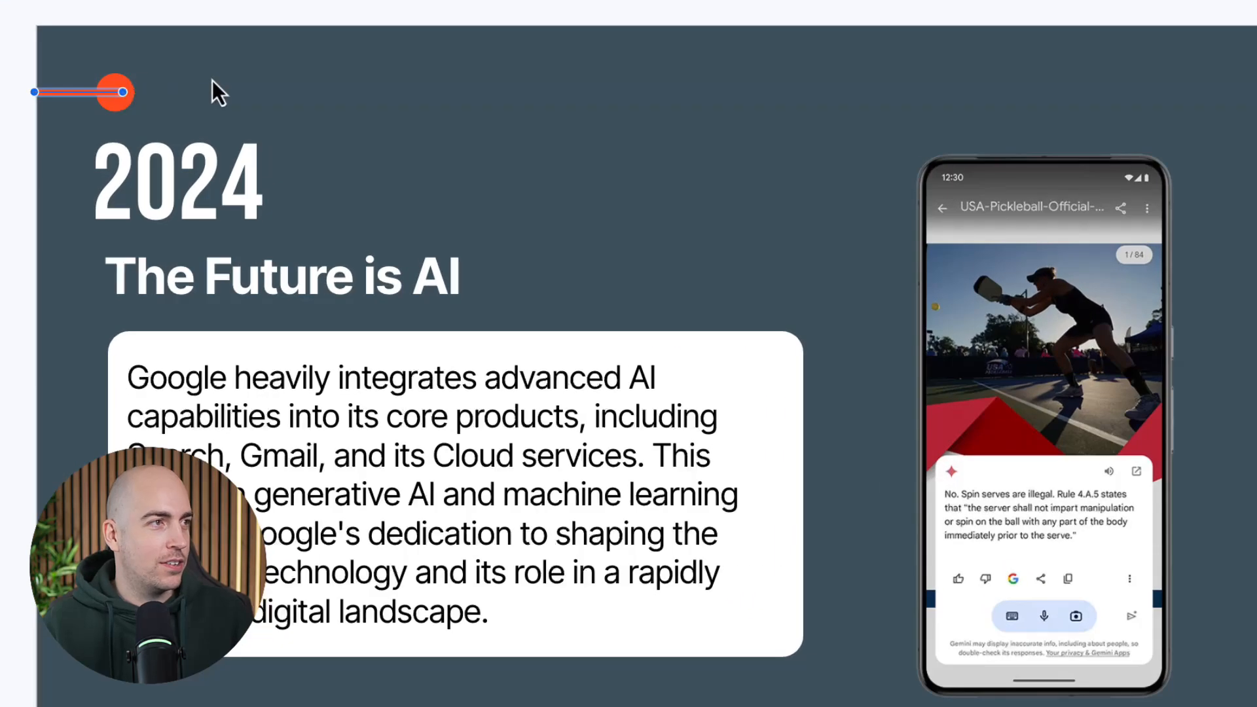
left_click(250, 97)
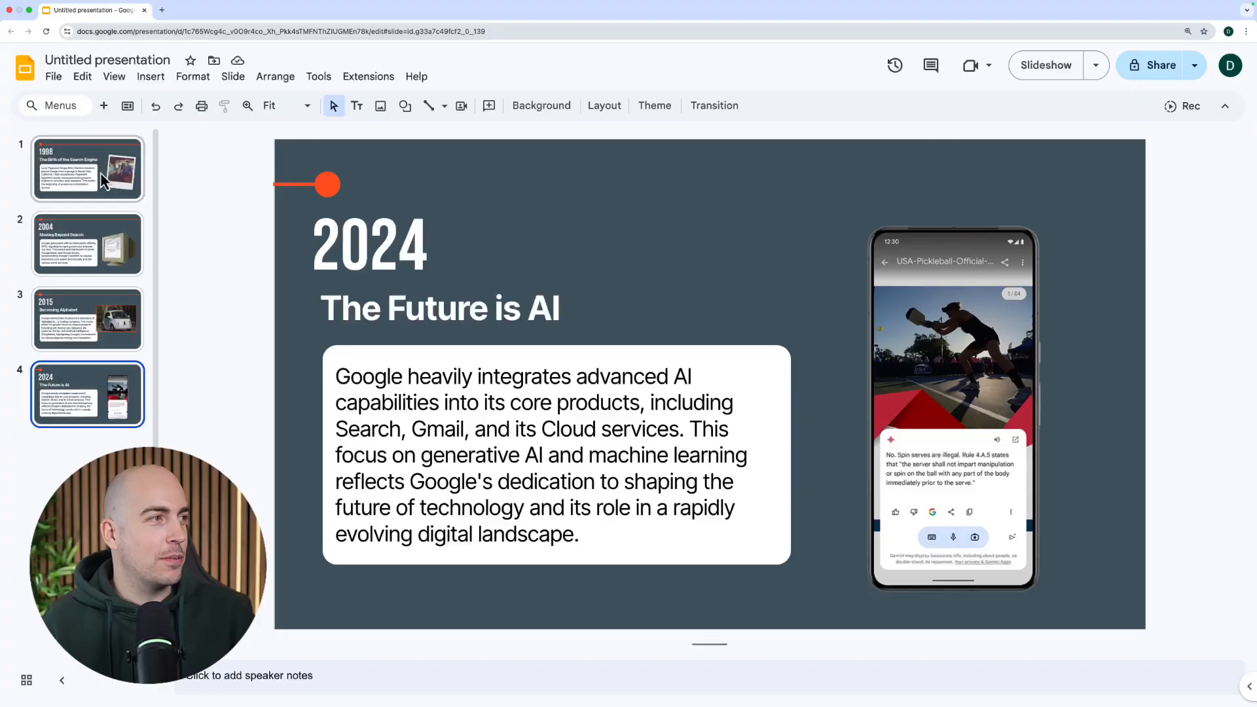
Give the 1998 slide the "Slide from right" transition and apply it to all slides.
left_click(100, 171)
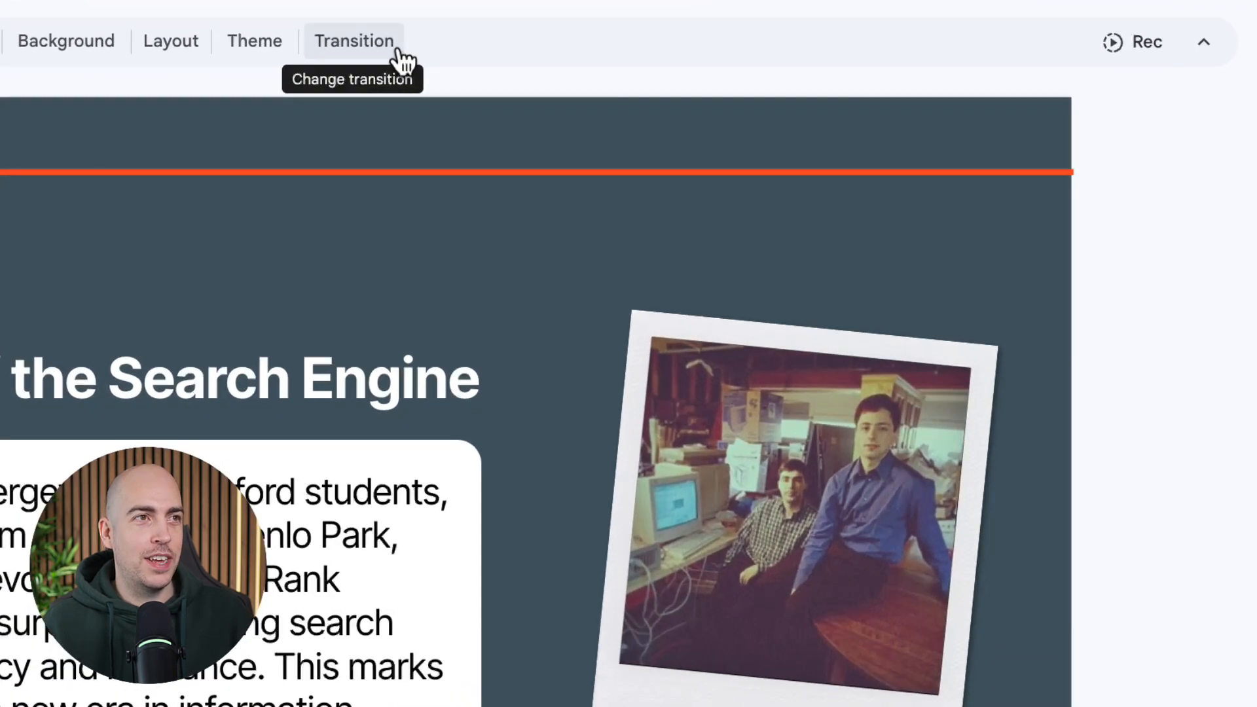
left_click(400, 60)
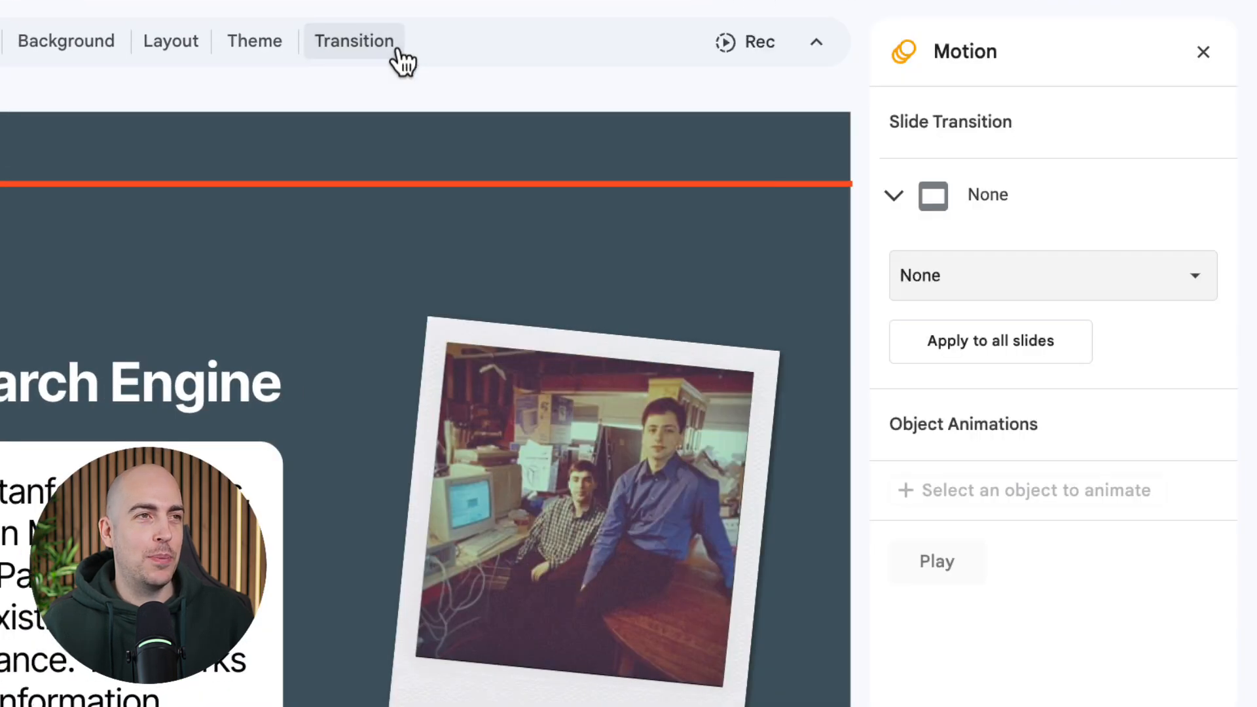
left_click(1079, 287)
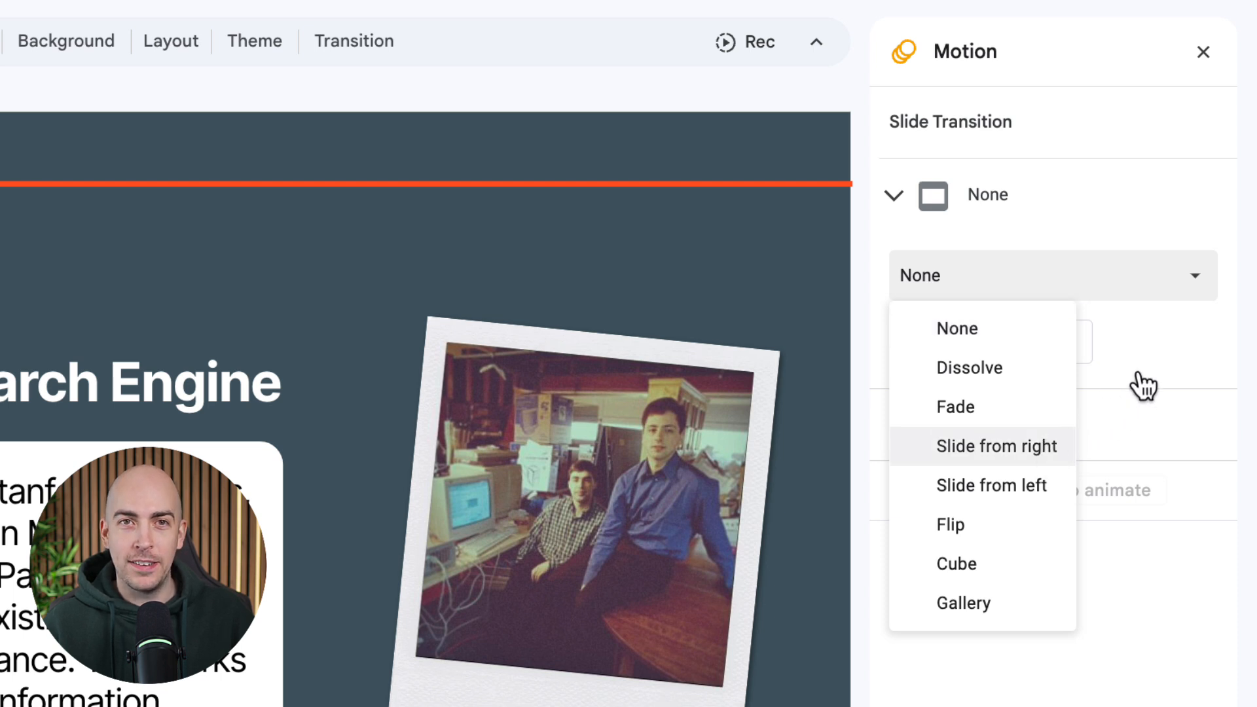
left_click(996, 447)
left_click(1182, 331)
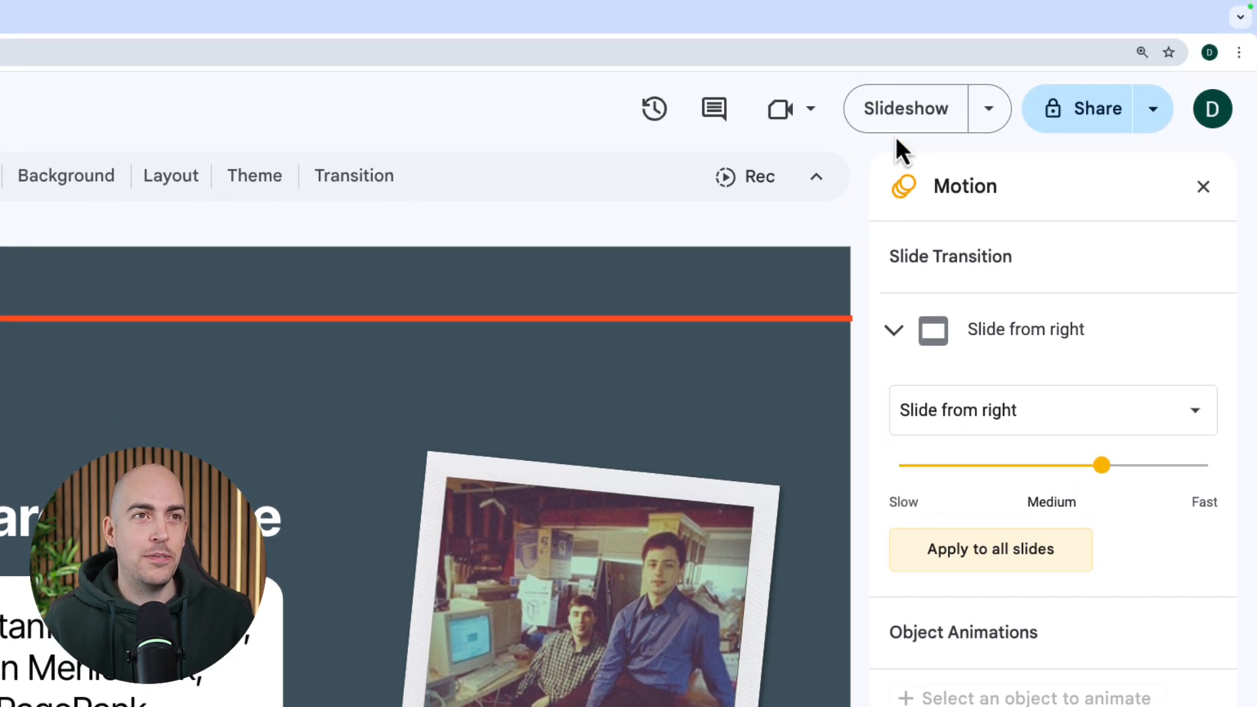
Start the slideshow from the 1998 slide and advance through the timeline slides to check the transitions.
left_click(903, 121)
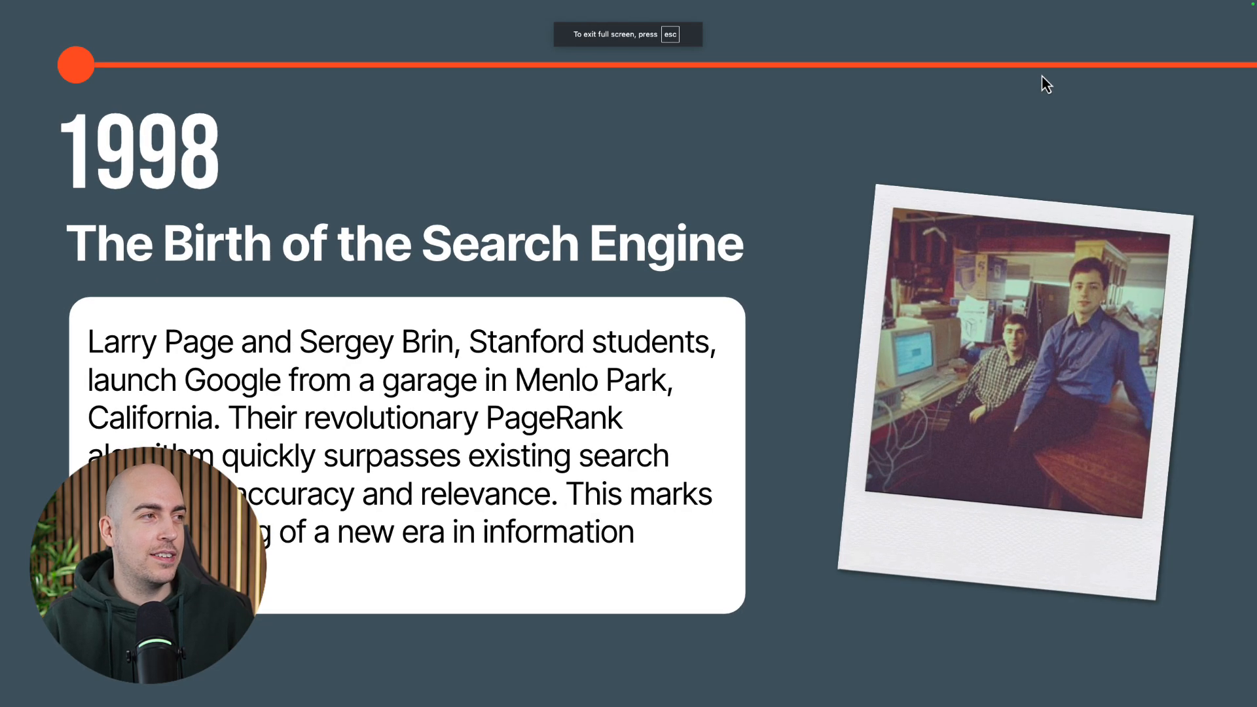
key("Right")
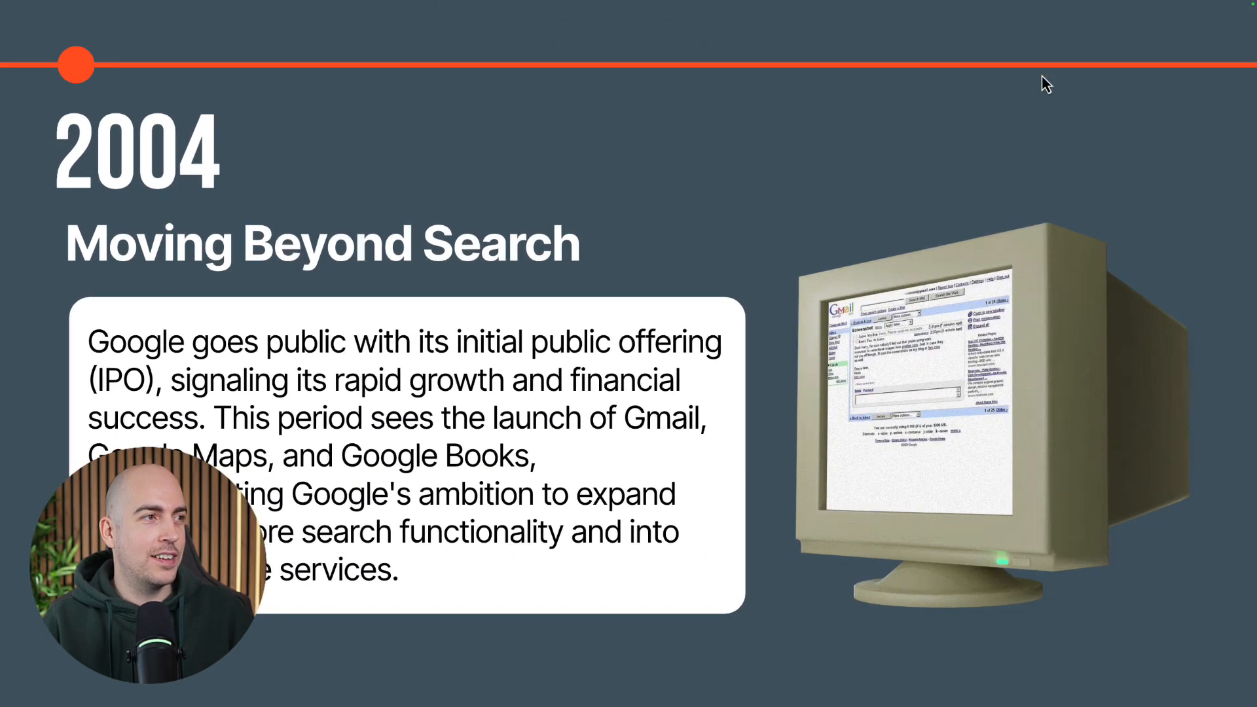
key("Right")
key("Right")
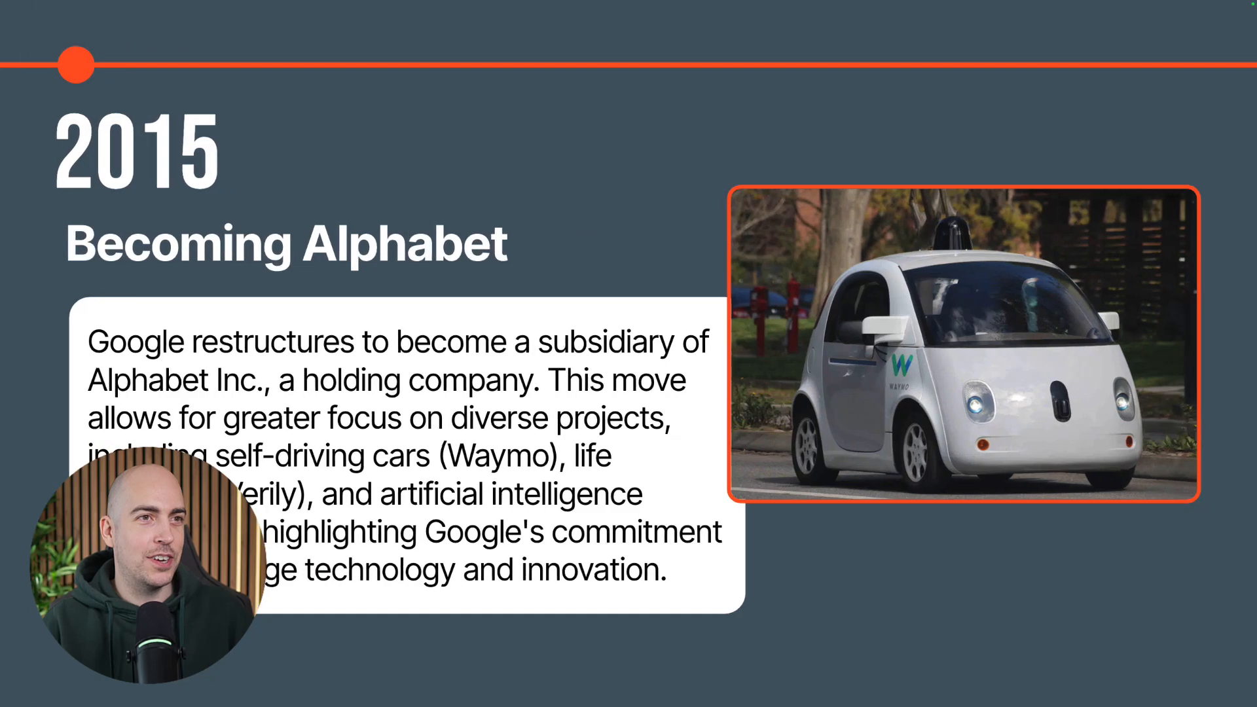